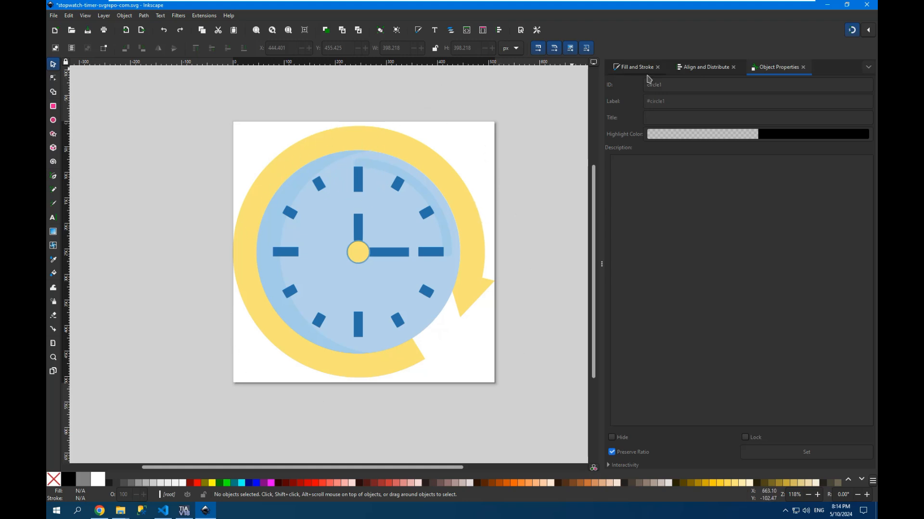
Step: Examine the object IDs of the clock's hour hand, minute hand and centre circle
left_click(357, 226)
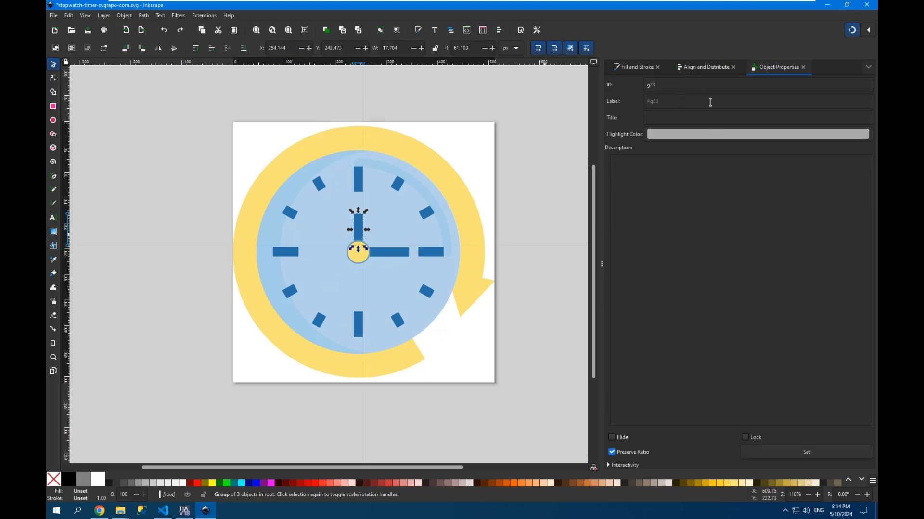
left_click(397, 251)
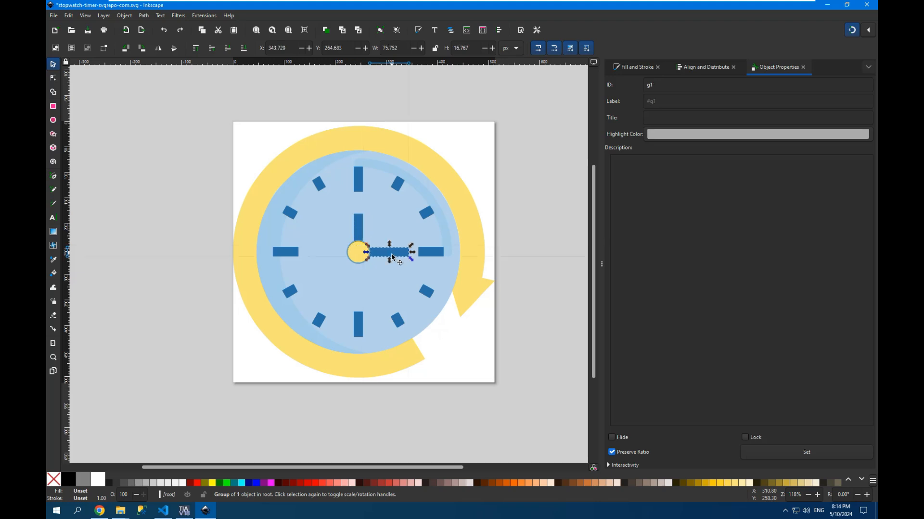
left_click(355, 257)
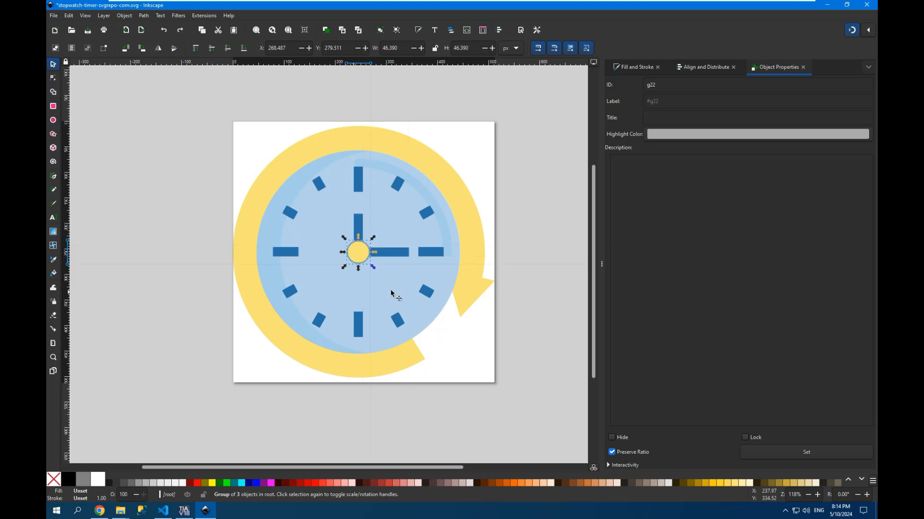
left_click(392, 253)
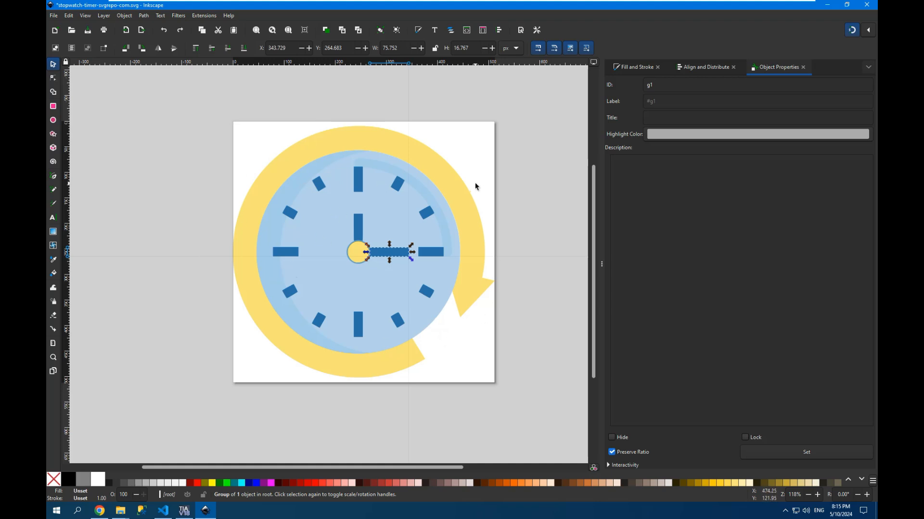
left_click(358, 225)
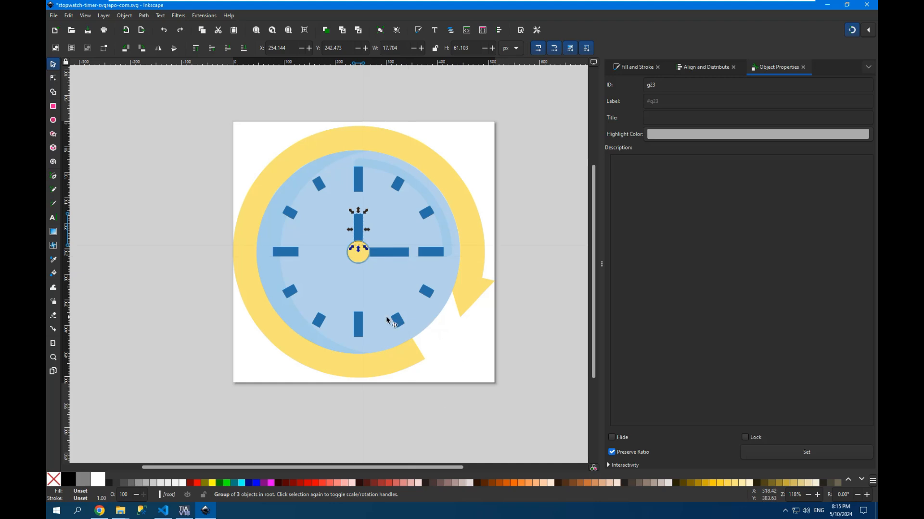
left_click(354, 254)
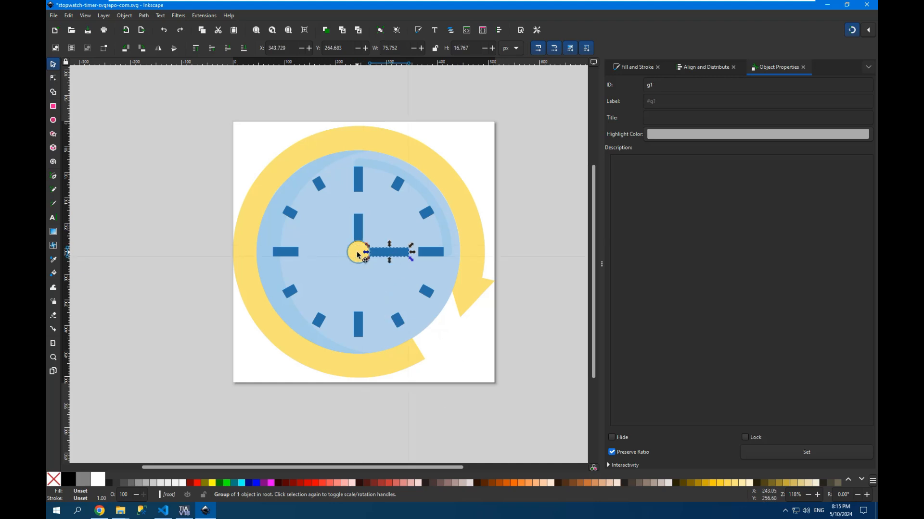
left_click(359, 225)
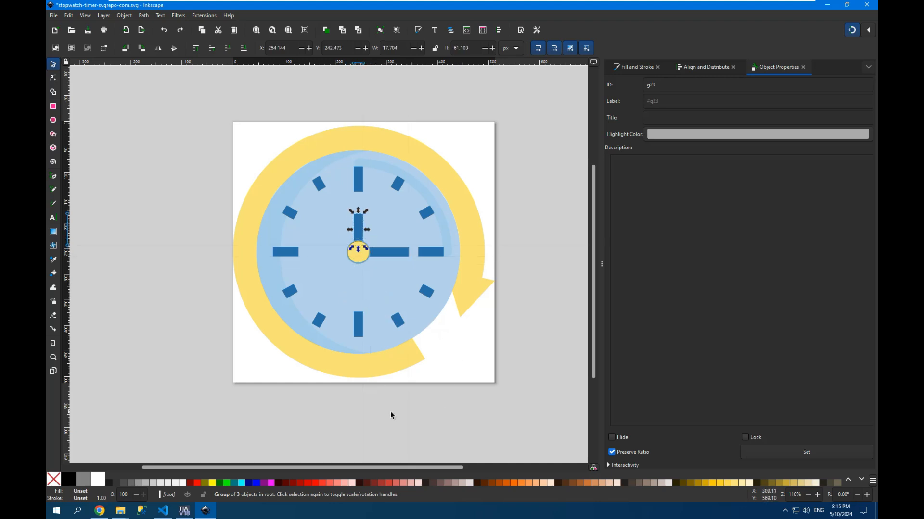
left_click(357, 255)
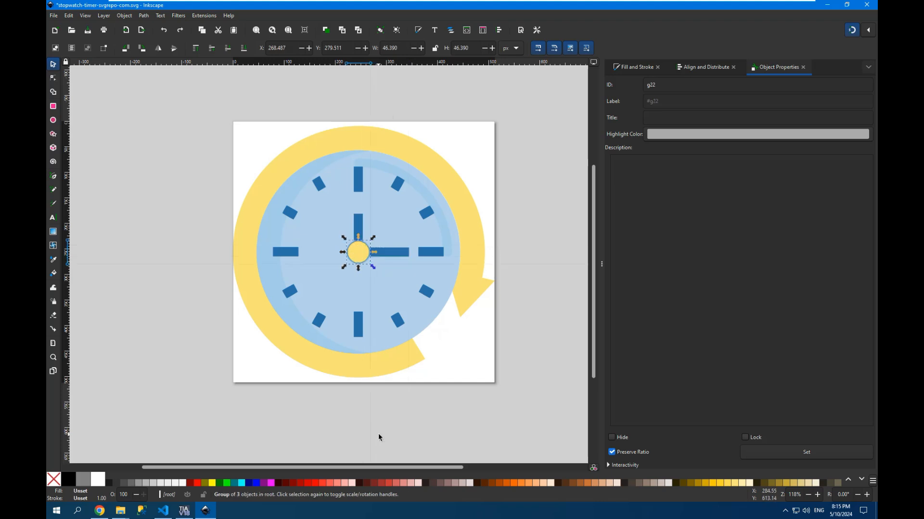
left_click(358, 229)
left_click(389, 252)
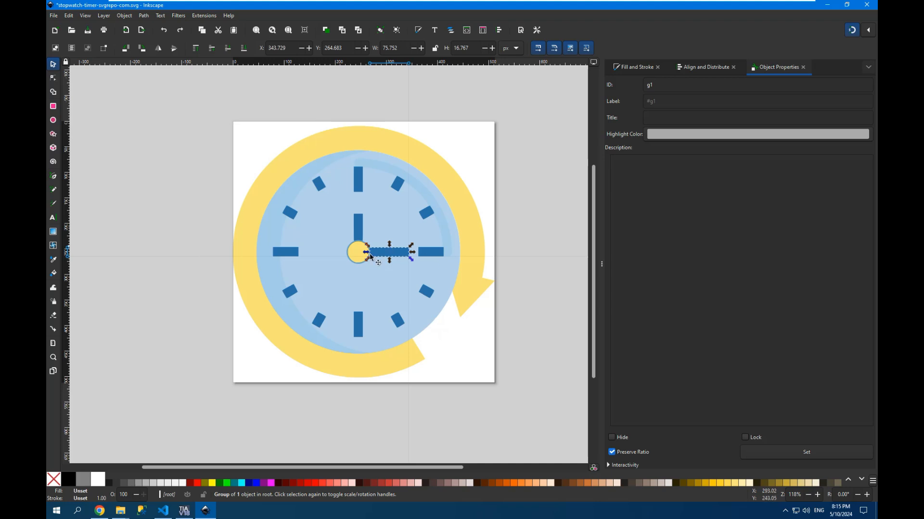
left_click(394, 227)
left_click(499, 236)
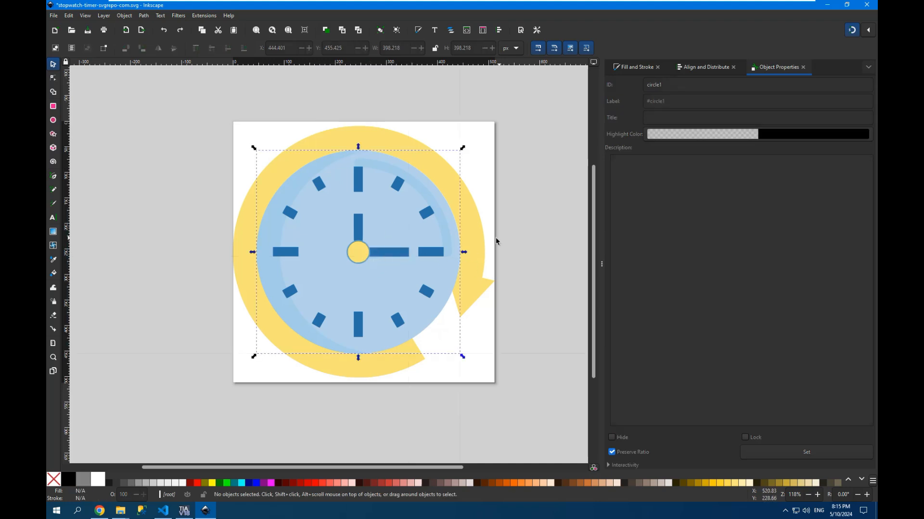
Step: Move the minute hand's overlapping pieces apart to separate them, and undo the moves
left_click(390, 258)
left_click_drag(392, 252, 452, 234)
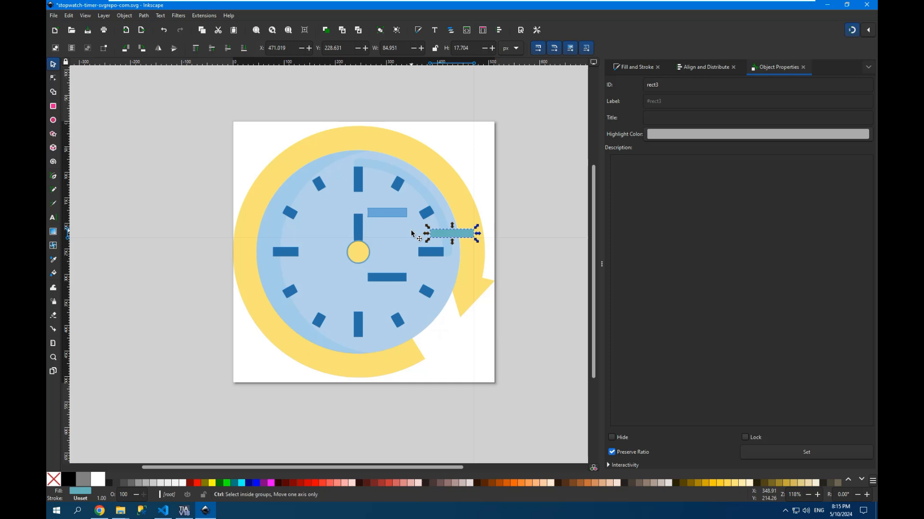
key("ctrl+z")
key("ctrl+z")
key("ctrl+z")
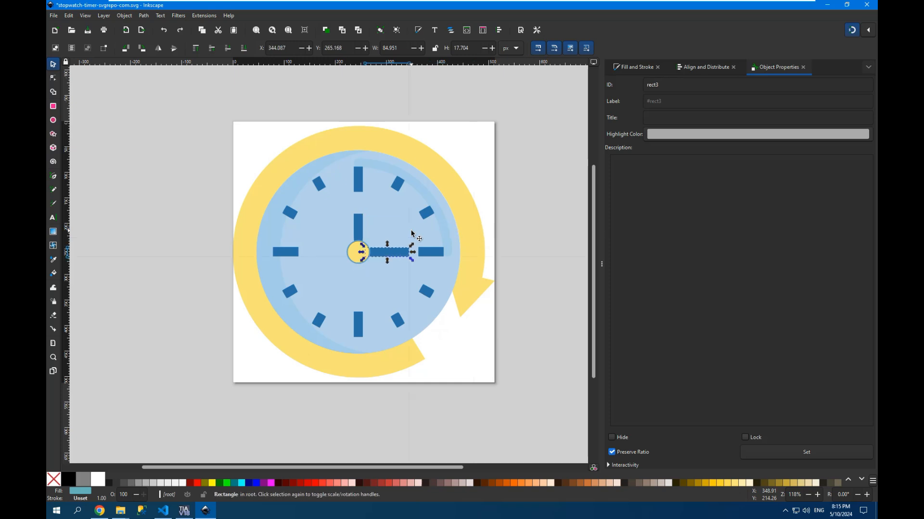
Step: Select all the overlapping objects that make up the minute hand together, leaving the clock face unselected
left_click(384, 259)
left_click(383, 253)
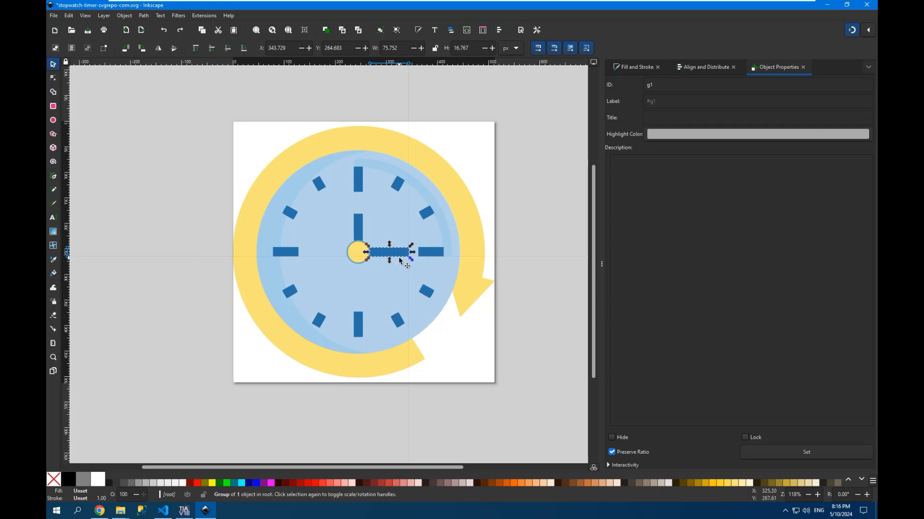
left_click(413, 271)
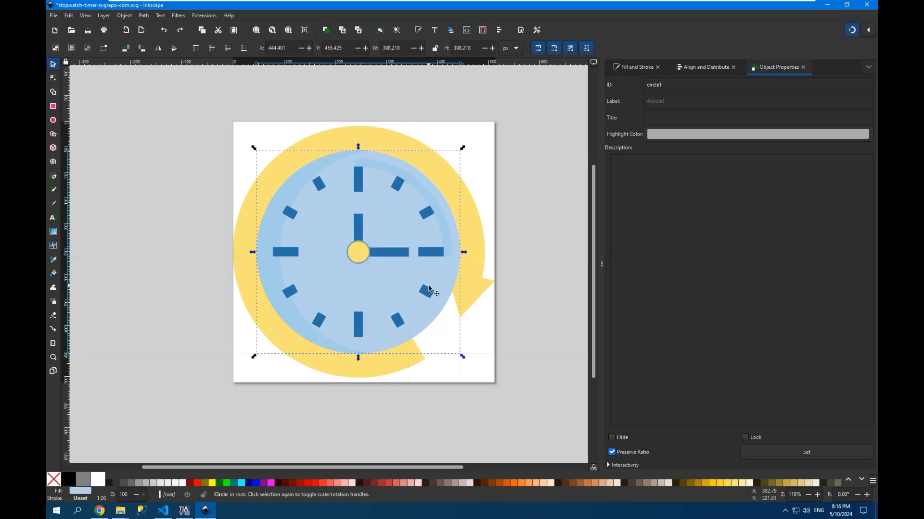
left_click(540, 255)
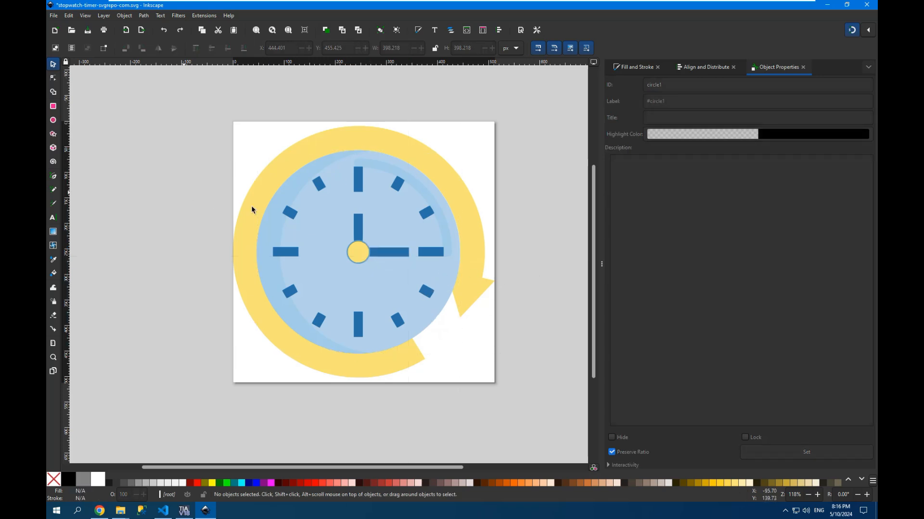
key("shift")
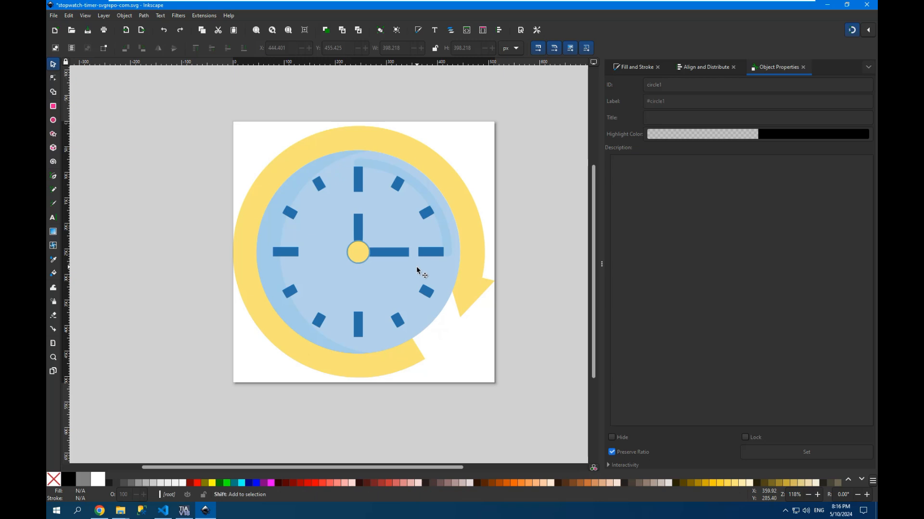
left_click_drag(416, 268, 357, 239)
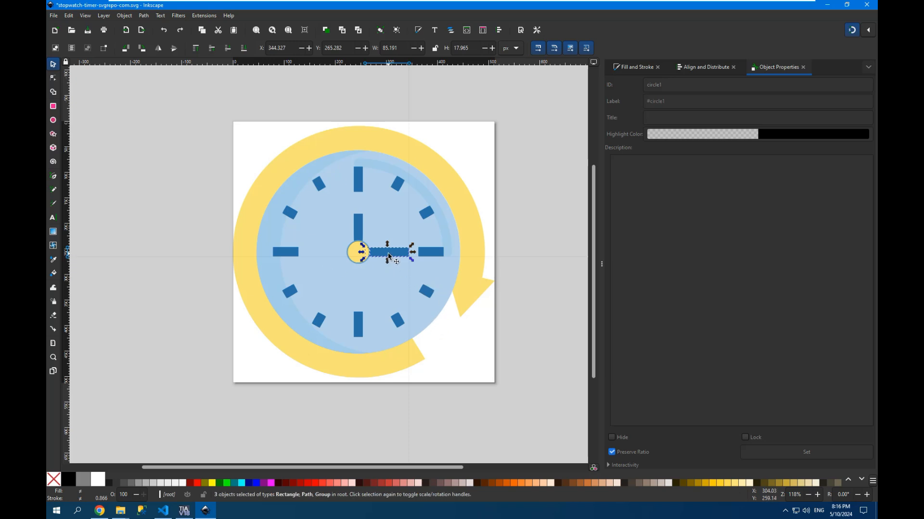
Step: Move the selected minute hand pieces together down the clock face, and undo the move
left_click_drag(405, 253, 416, 290)
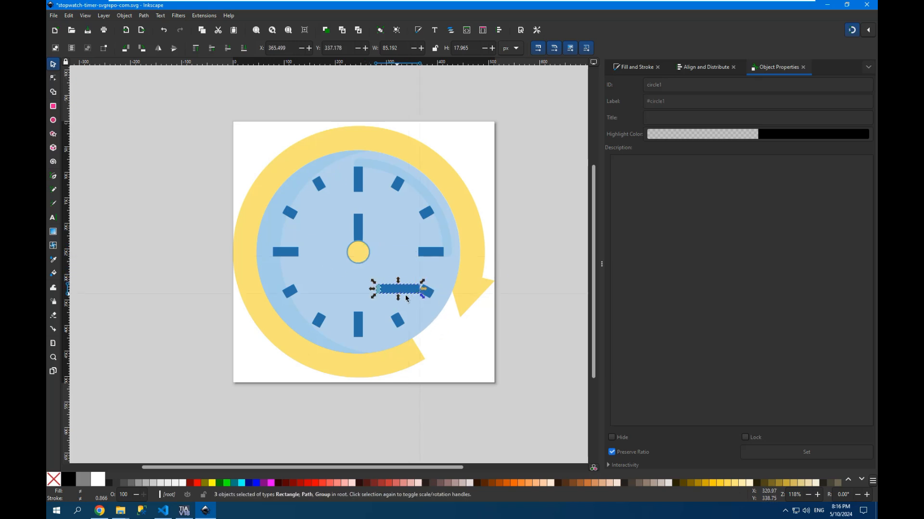
key("ctrl")
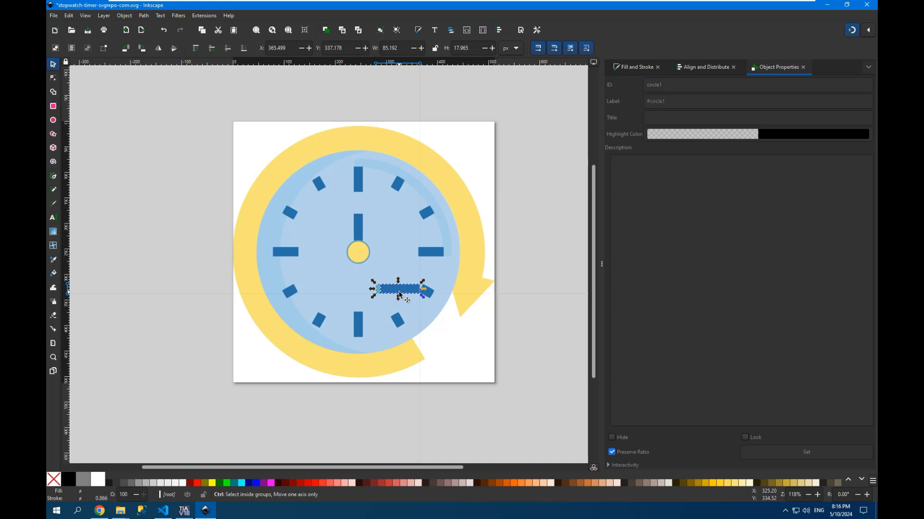
key("ctrl+z")
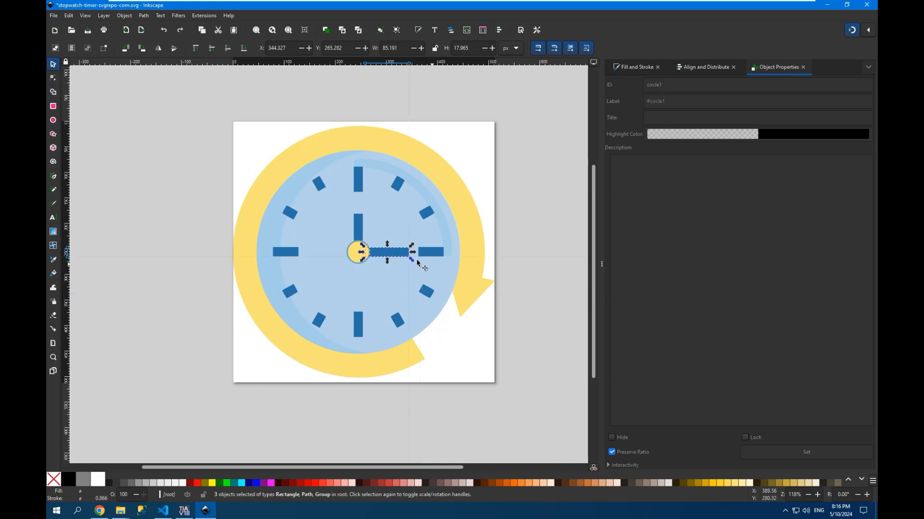
Step: Group the three selected minute hand objects and select the resulting group
right_click(393, 256)
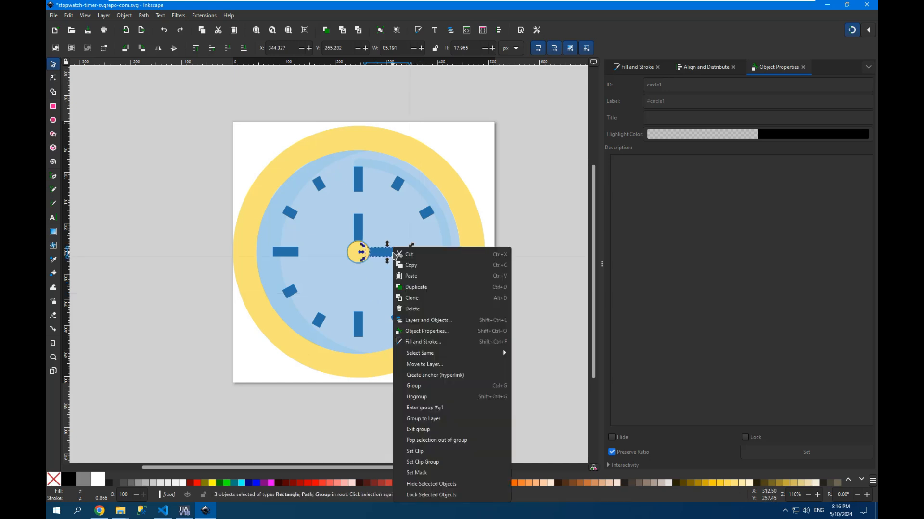
left_click(414, 387)
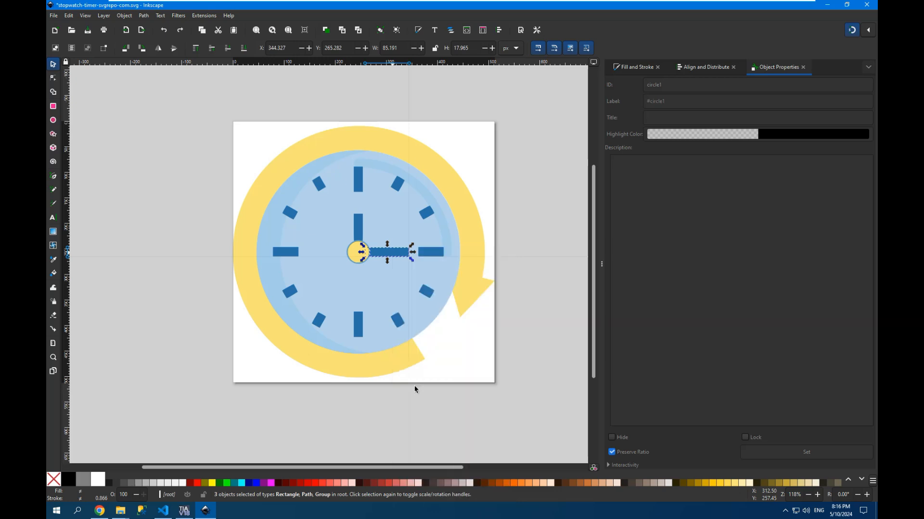
left_click(381, 261)
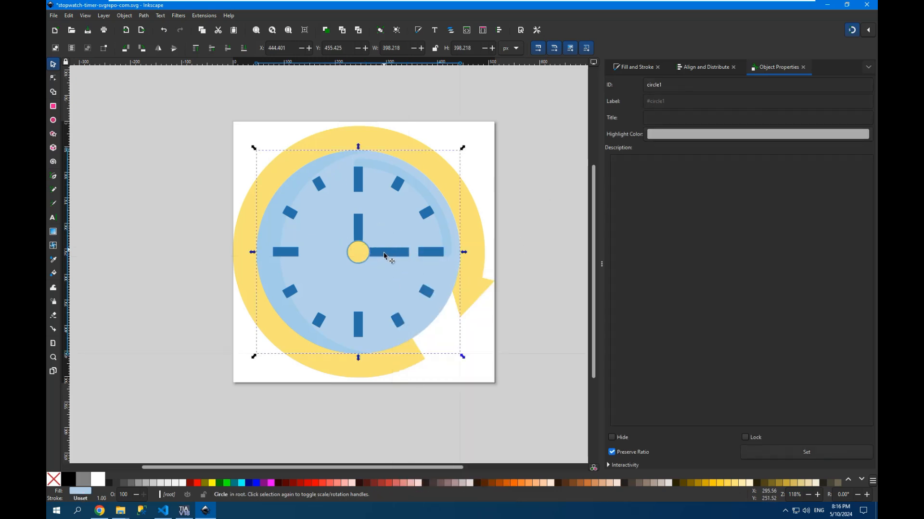
left_click(546, 256)
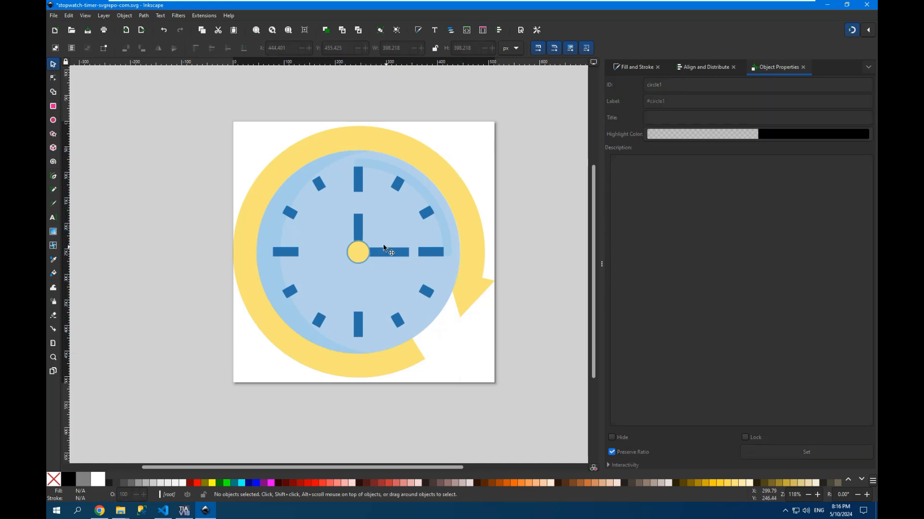
left_click(389, 255)
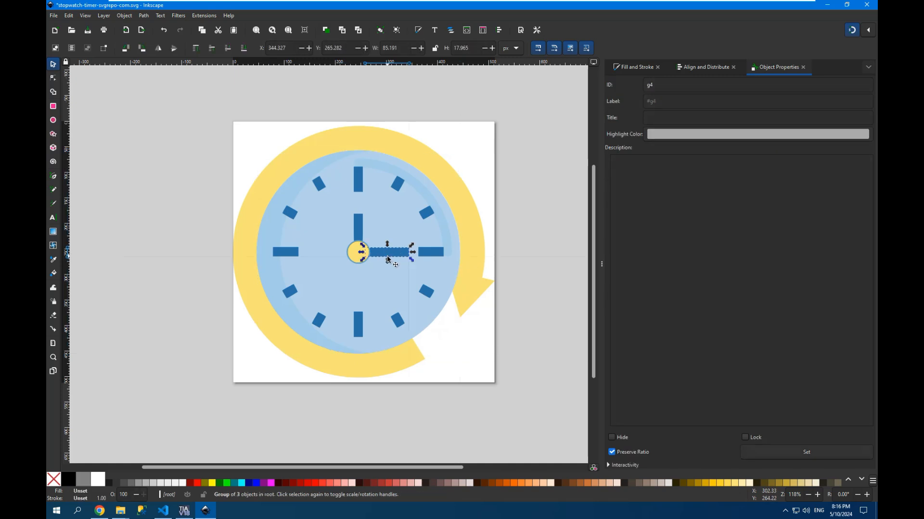
Step: Show the minute hand group's object properties and set its ID to minutes
right_click(393, 255)
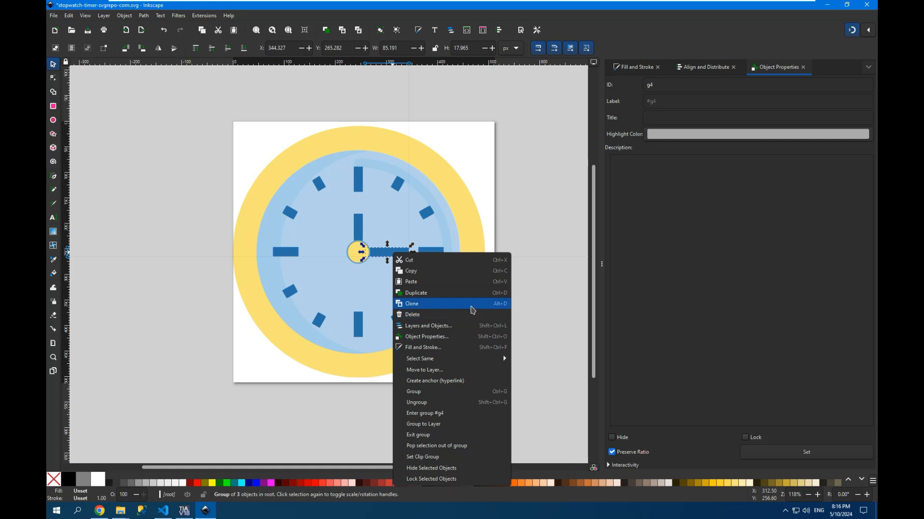
left_click(430, 340)
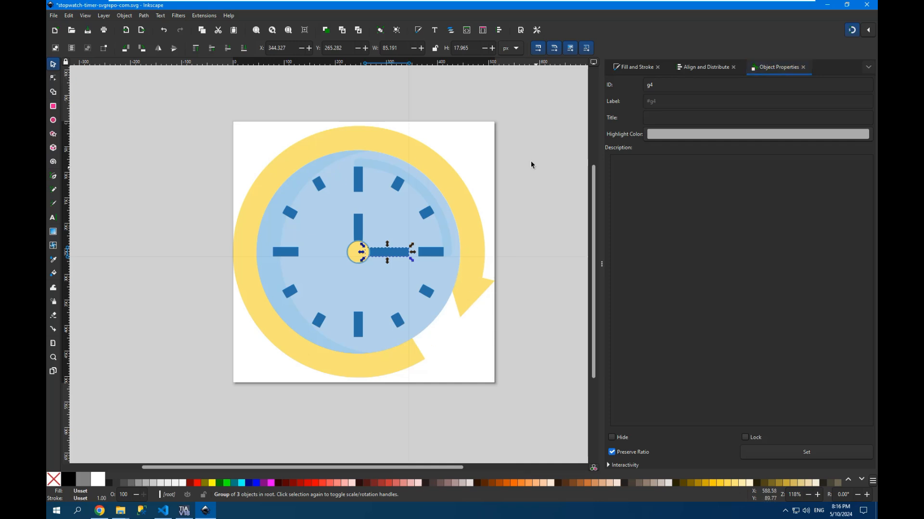
left_click(674, 85)
double_click(675, 84)
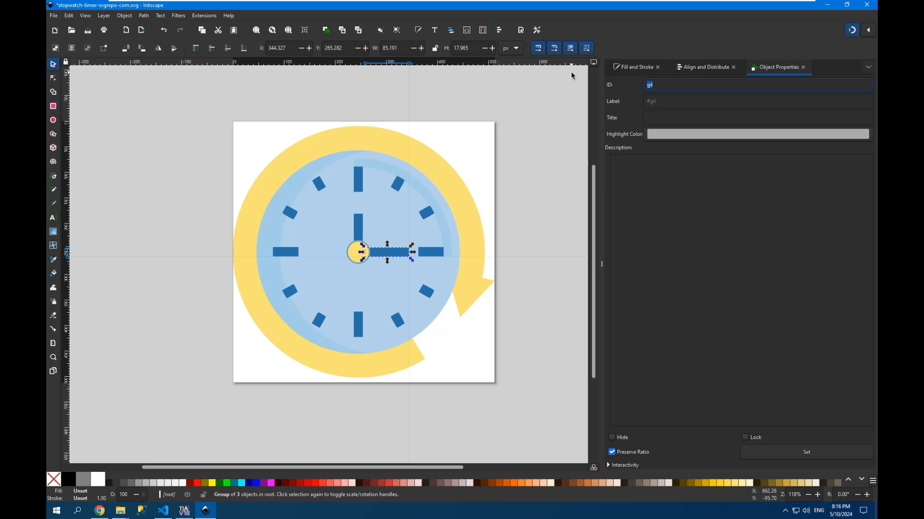
type("minutes")
Step: Set the hour hand's ID to hour and the yellow centre circle's ID to center
left_click(358, 233)
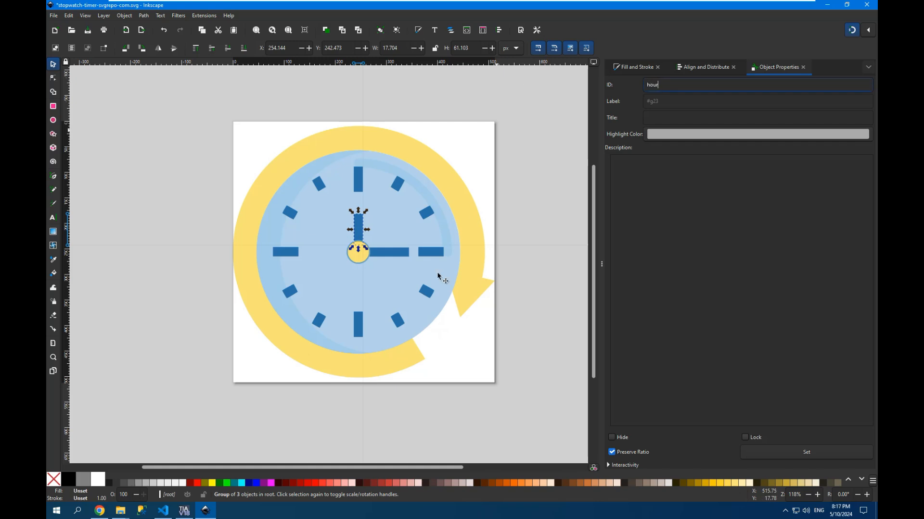
left_click(361, 255)
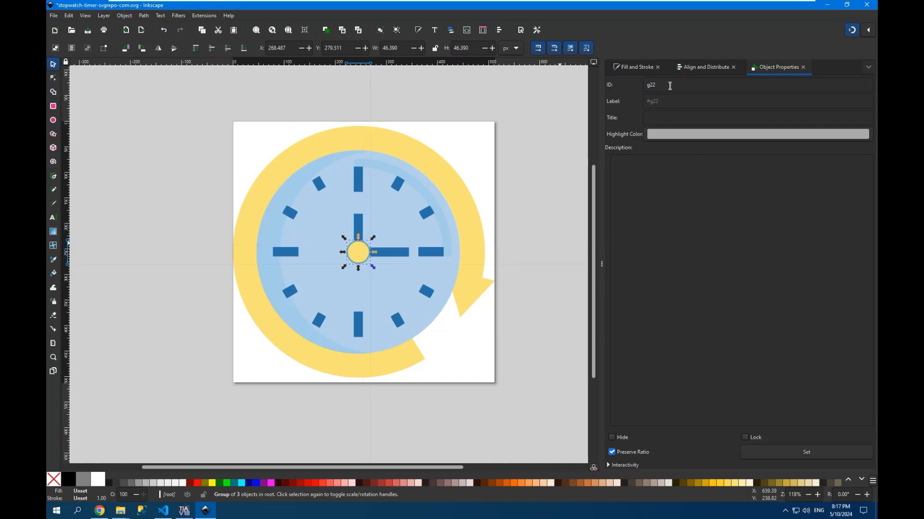
type("centre")
left_click(359, 229)
left_click(408, 251)
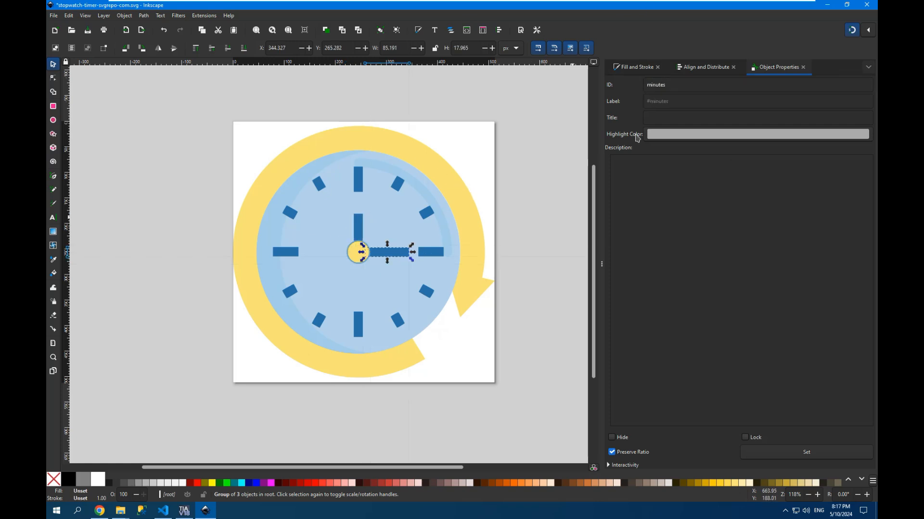
left_click(357, 256)
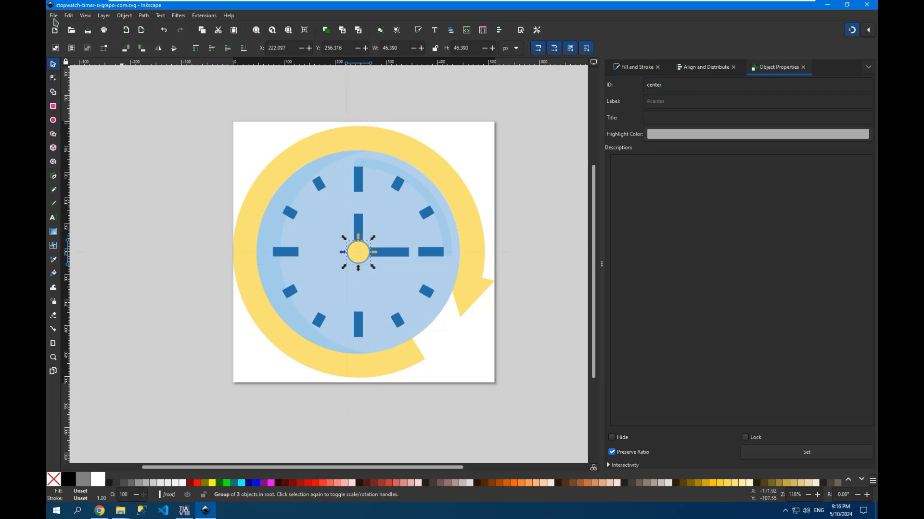
Step: Save the stopwatch SVG drawing and switch to Google Chrome
left_click(53, 15)
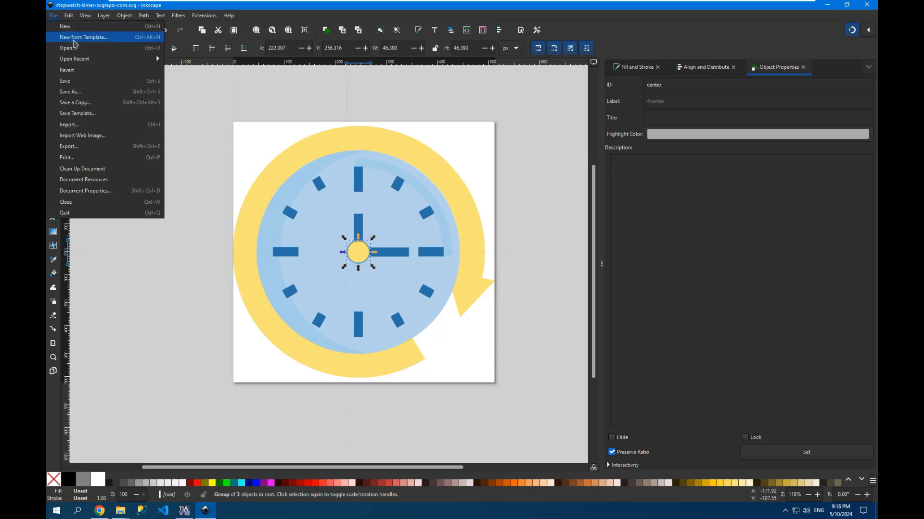
left_click(66, 81)
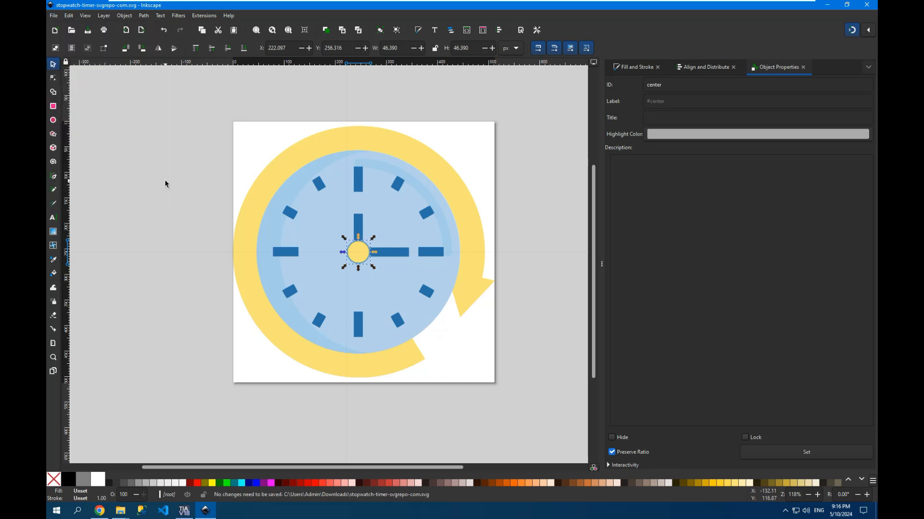
left_click(99, 511)
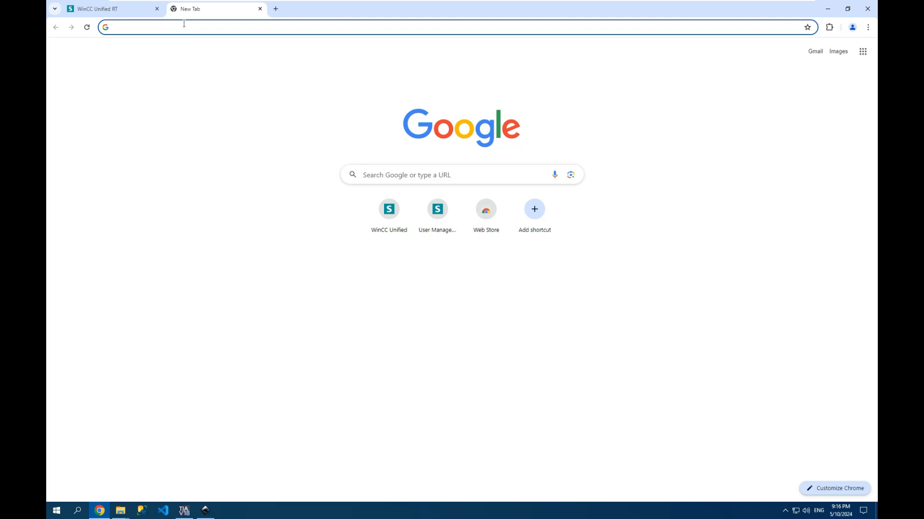
Step: Go to svghmi.pro and open its WinCC Unified/V8 widget converter
type("svg")
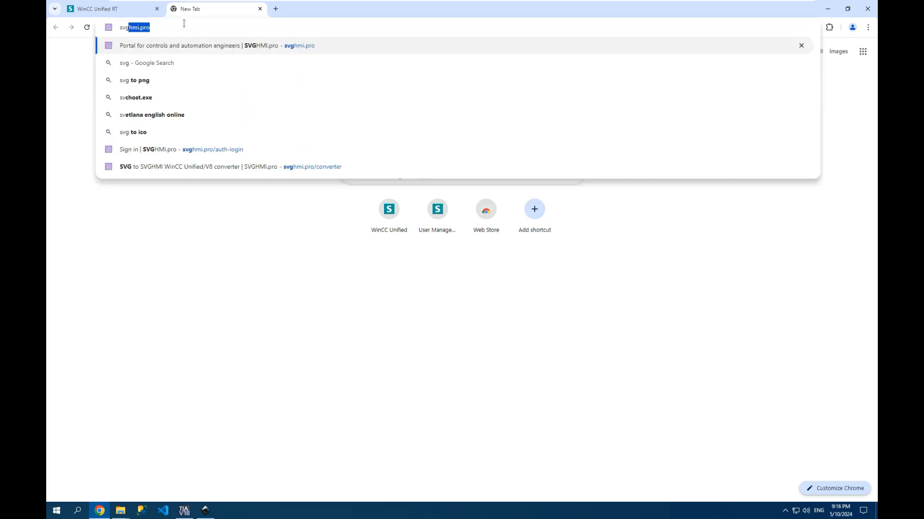
type("hmi.pro")
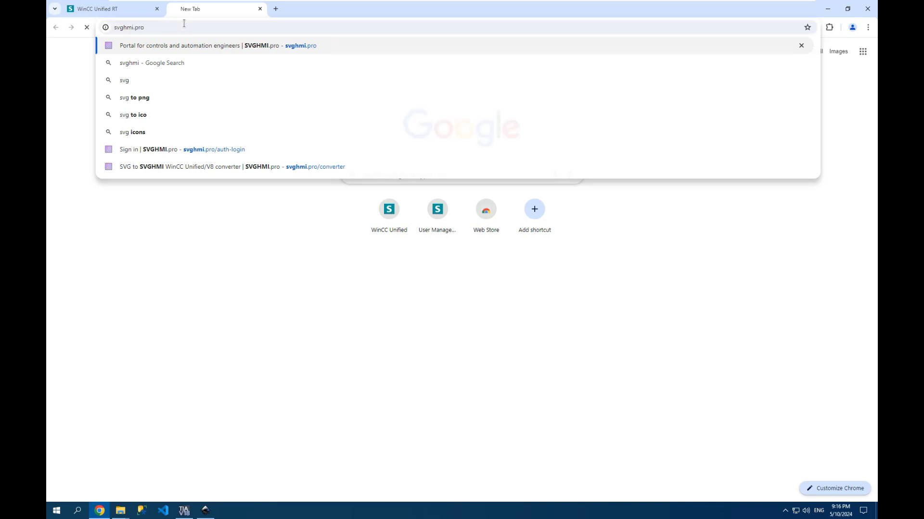
key("Return")
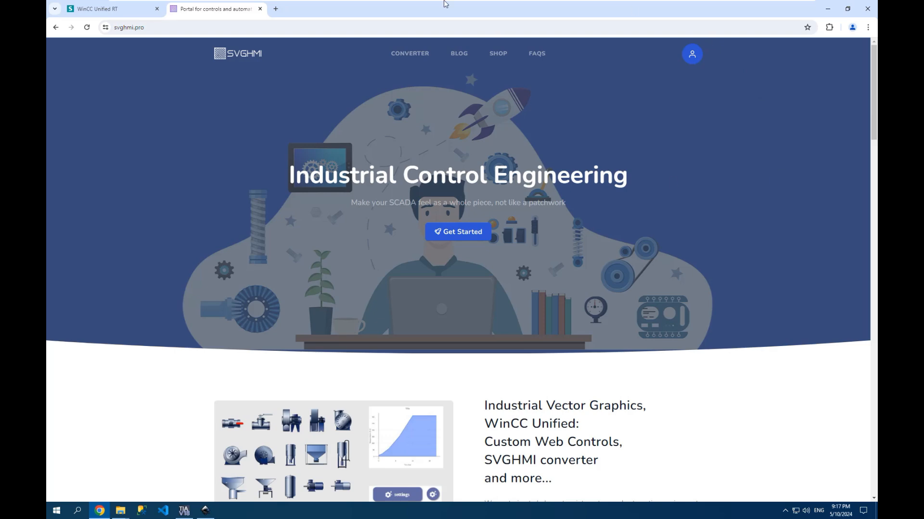
left_click(409, 57)
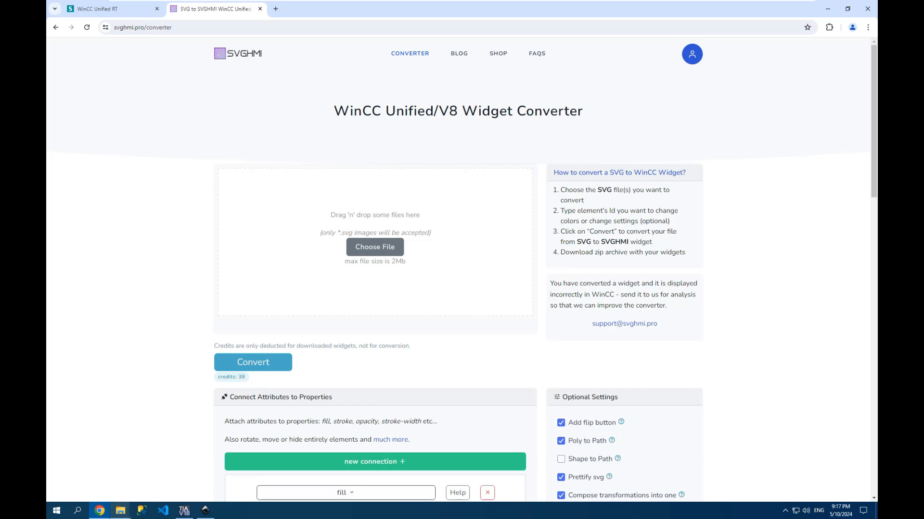
Step: Upload stopwatch-timer-svgrepo-com.svg from the Downloads folder to the widget converter
mouse_move(123, 516)
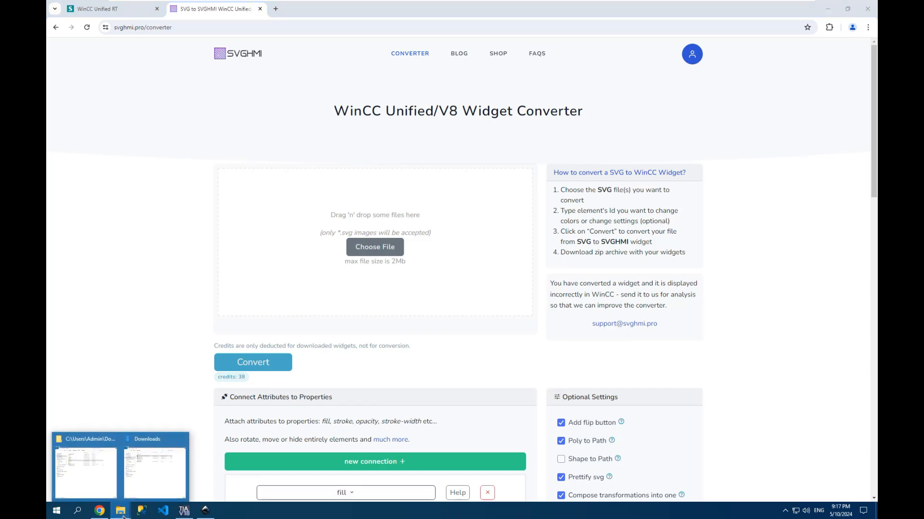
left_click(151, 481)
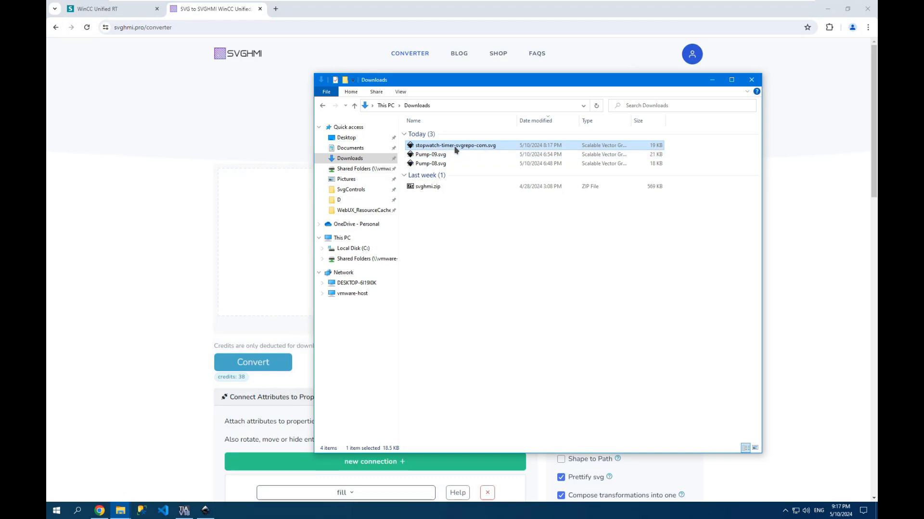
left_click_drag(456, 147, 260, 266)
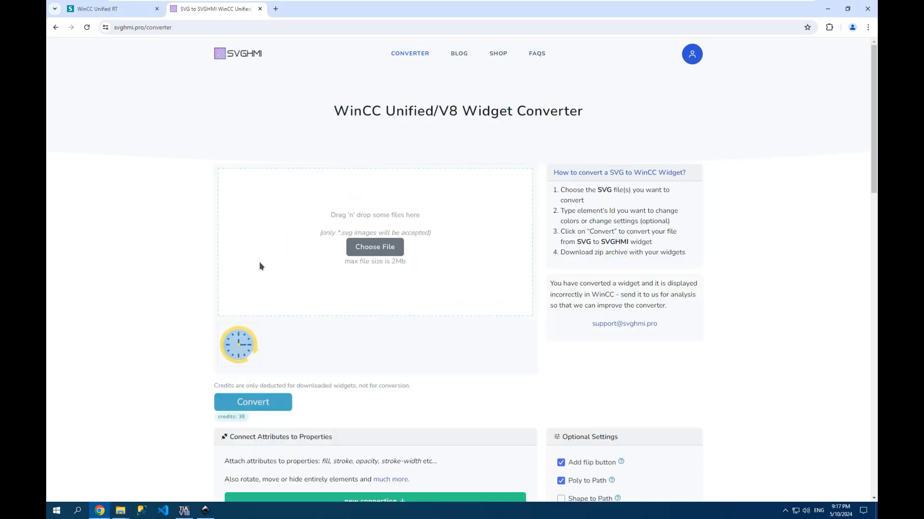
Step: Add a second attribute connection and set both connections to rotary animation
scroll(123, 321, "down", 8)
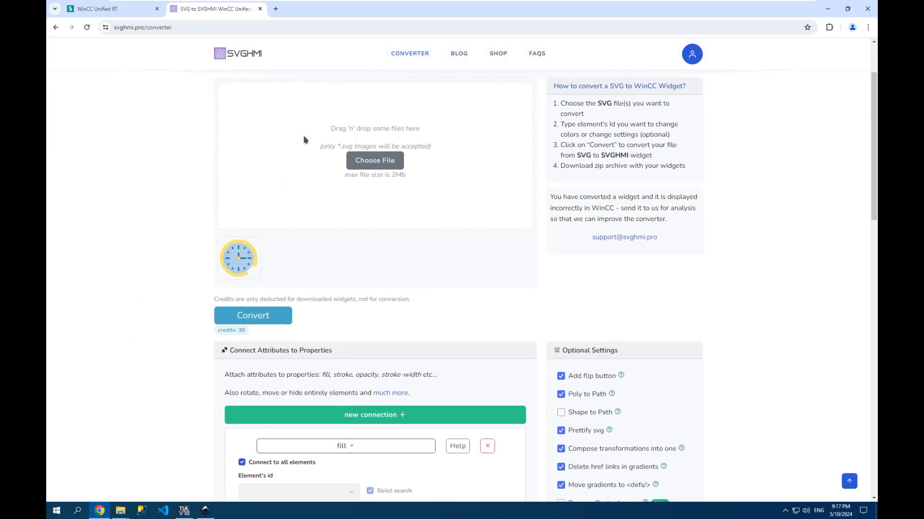
scroll(329, 244, "up", 4)
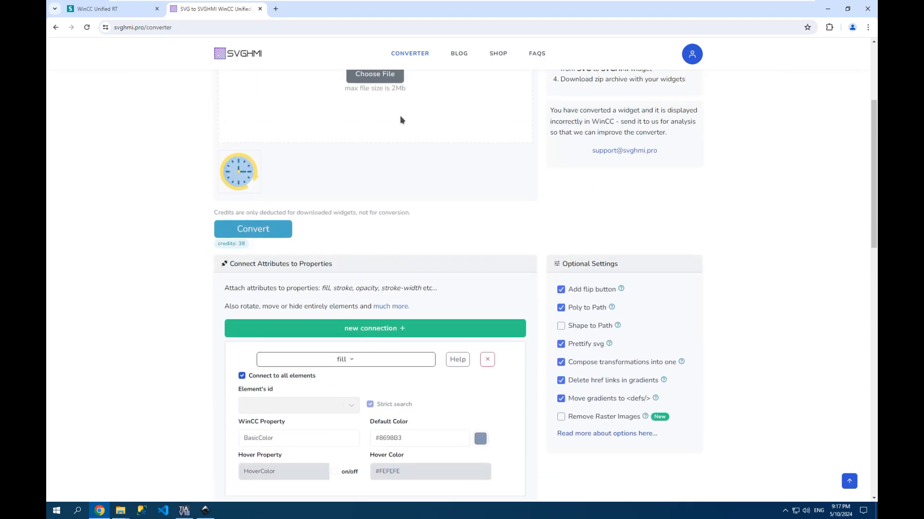
scroll(415, 195, "down", 2)
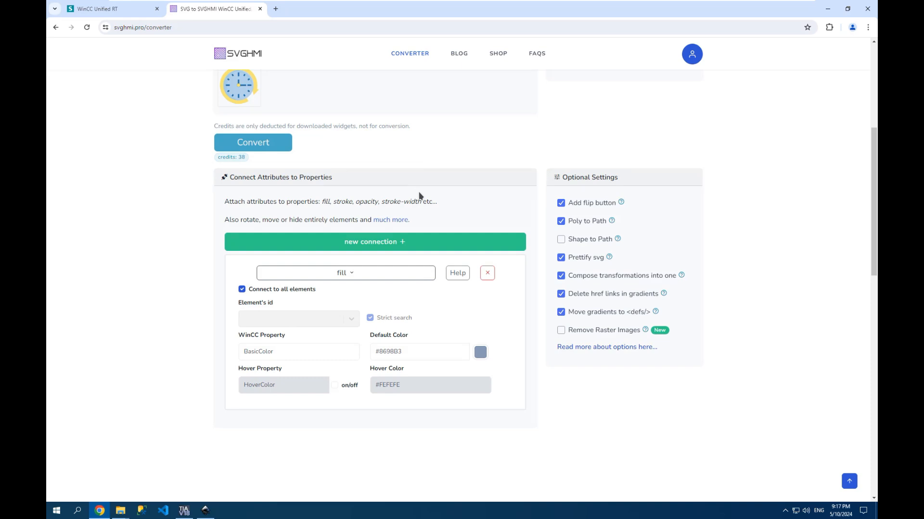
left_click(359, 243)
scroll(394, 138, "down", 2)
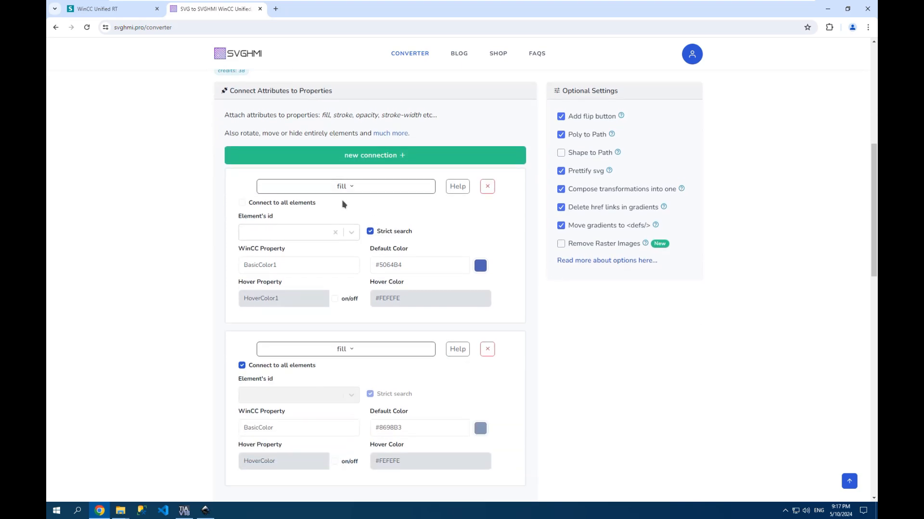
left_click(355, 187)
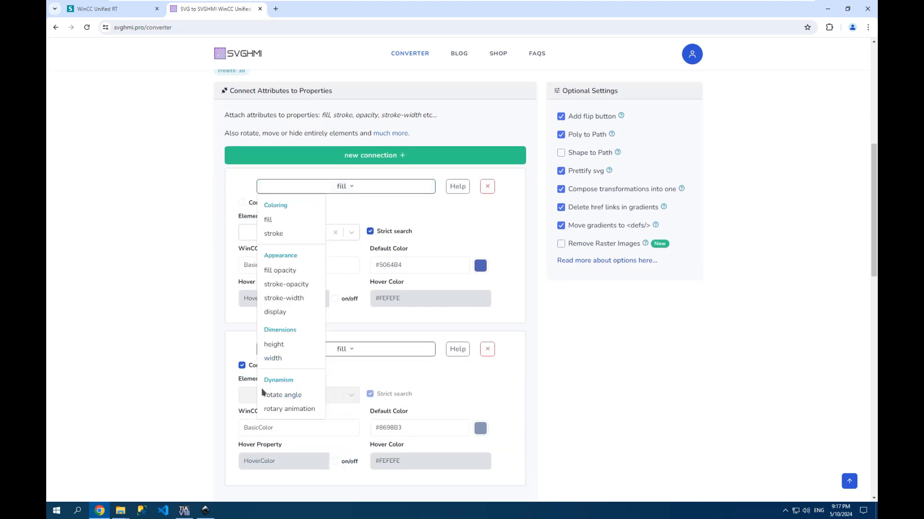
left_click(286, 409)
left_click(336, 354)
left_click(292, 336)
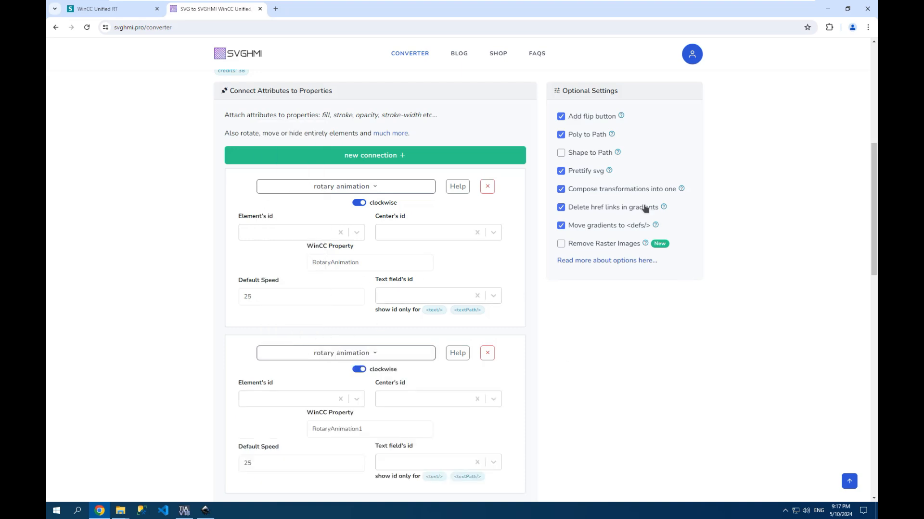
Step: Set the first rotary animation's element ID to hour and its center ID to center
scroll(283, 220, "up", 3)
scroll(335, 194, "down", 2)
left_click(265, 274)
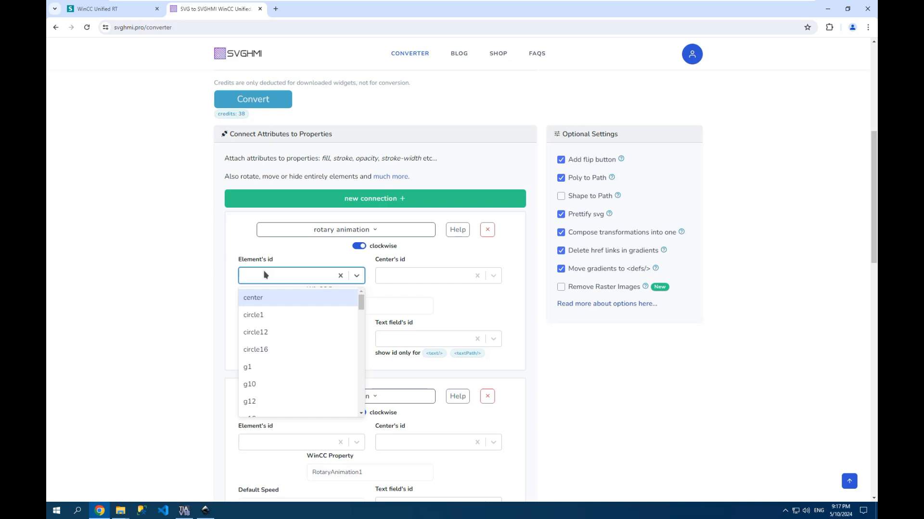
scroll(266, 319, "down", 1)
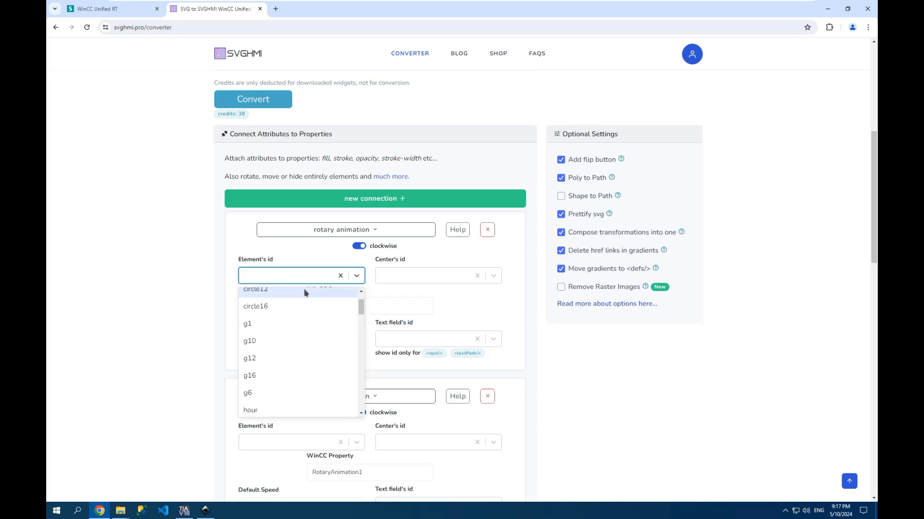
scroll(228, 380, "down", 1)
scroll(265, 327, "down", 1)
scroll(266, 284, "down", 1)
left_click(288, 279)
left_click(340, 233)
left_click(268, 234)
type("h")
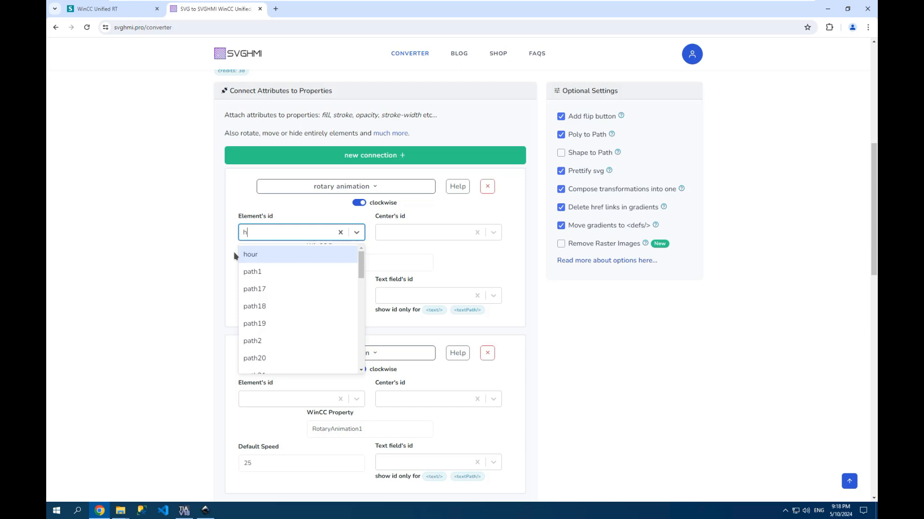
left_click(252, 254)
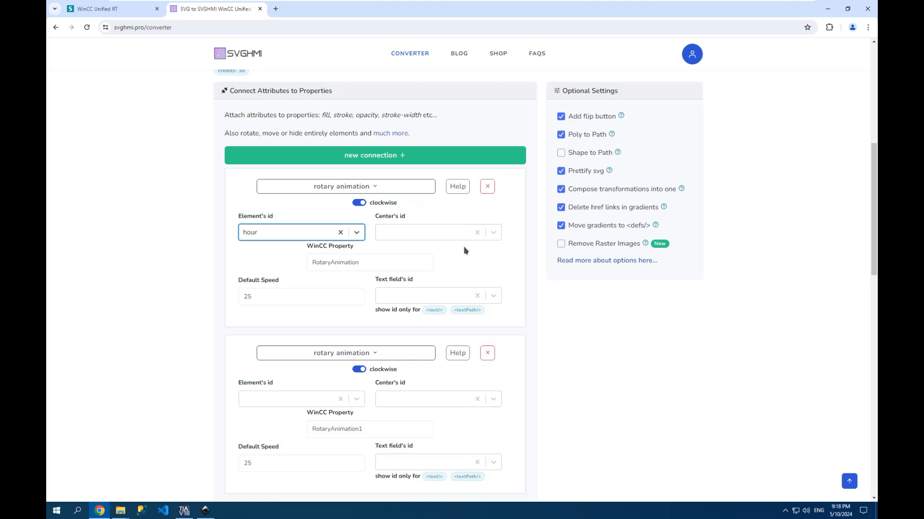
left_click(425, 233)
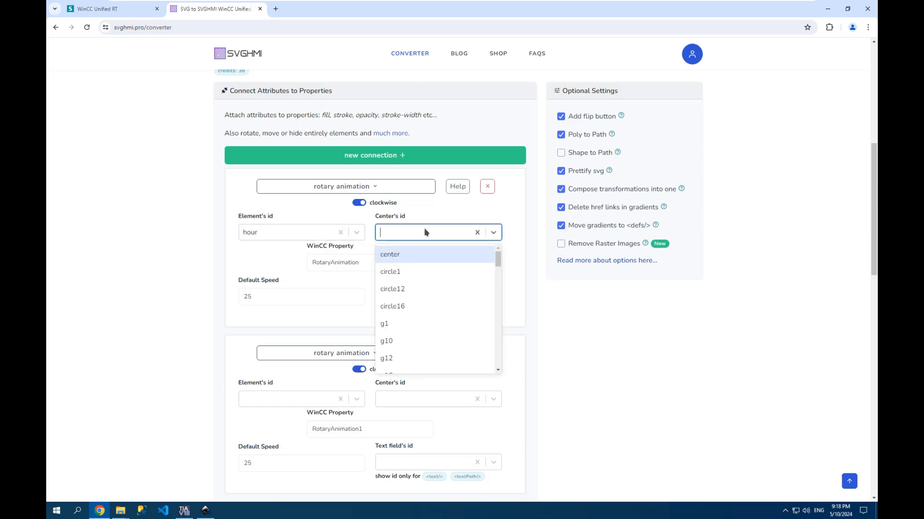
left_click(395, 255)
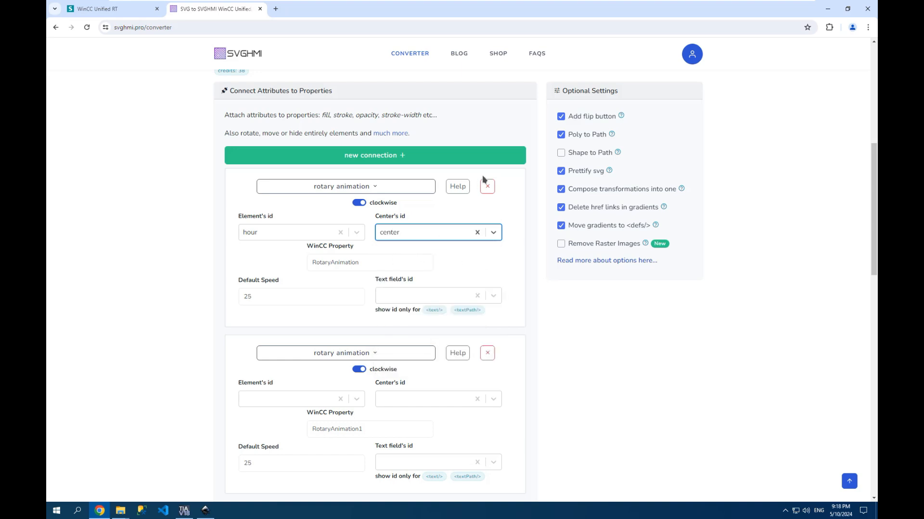
Step: Keep the hour animation clockwise, and set its WinCC property to Hour and its default speed to 2
left_click(357, 203)
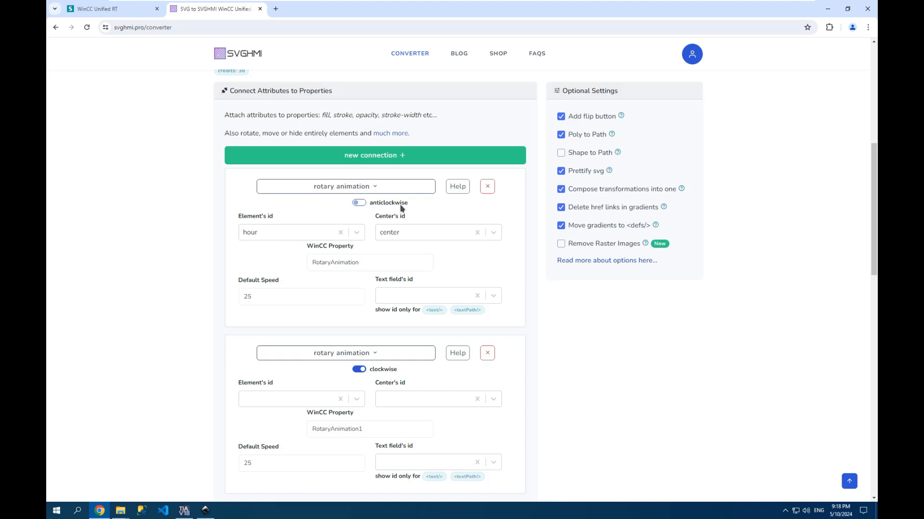
left_click(357, 203)
left_click_drag(378, 260, 199, 255)
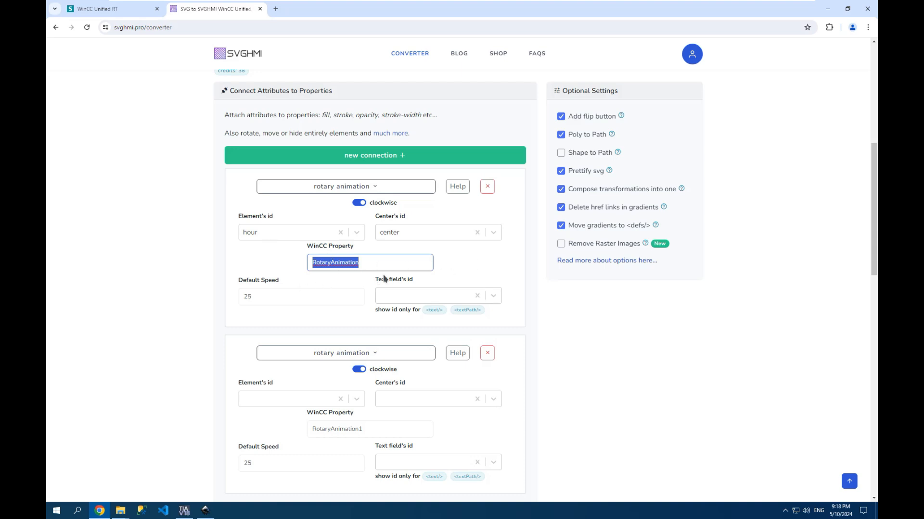
type("Hour")
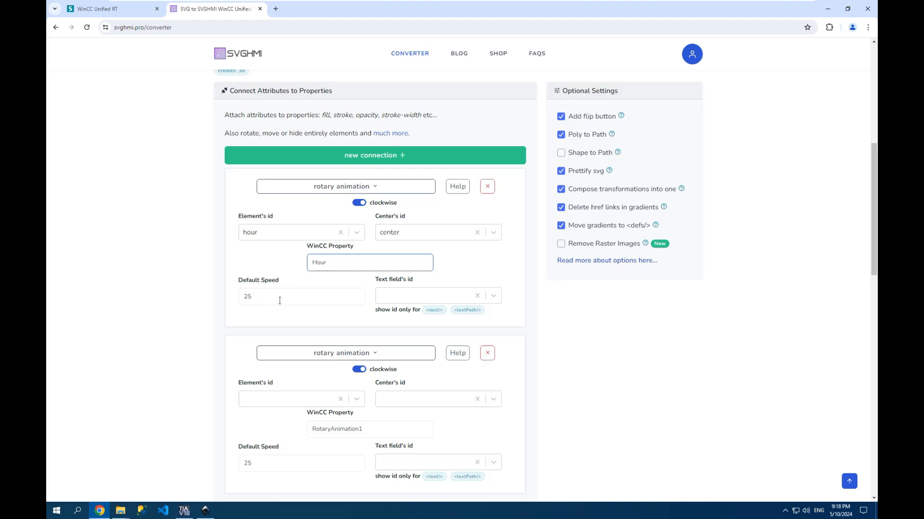
double_click(261, 295)
key("BackSpace")
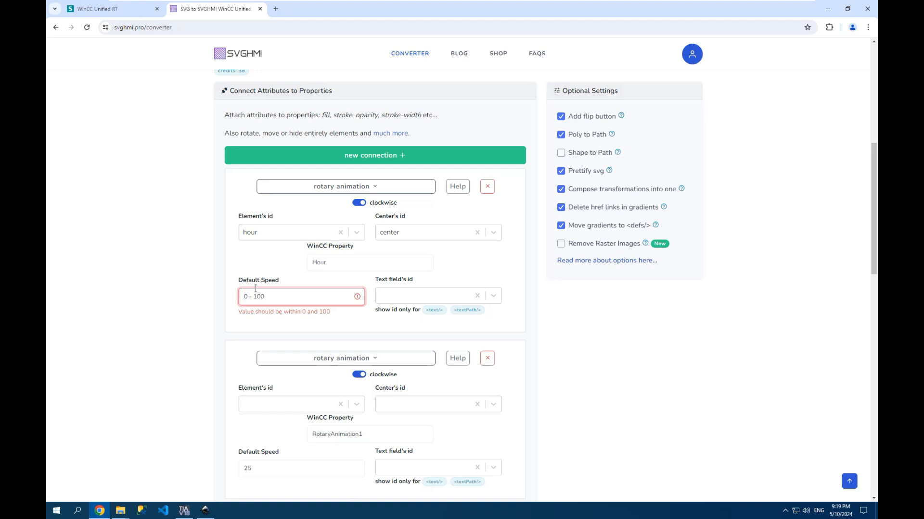
type("2")
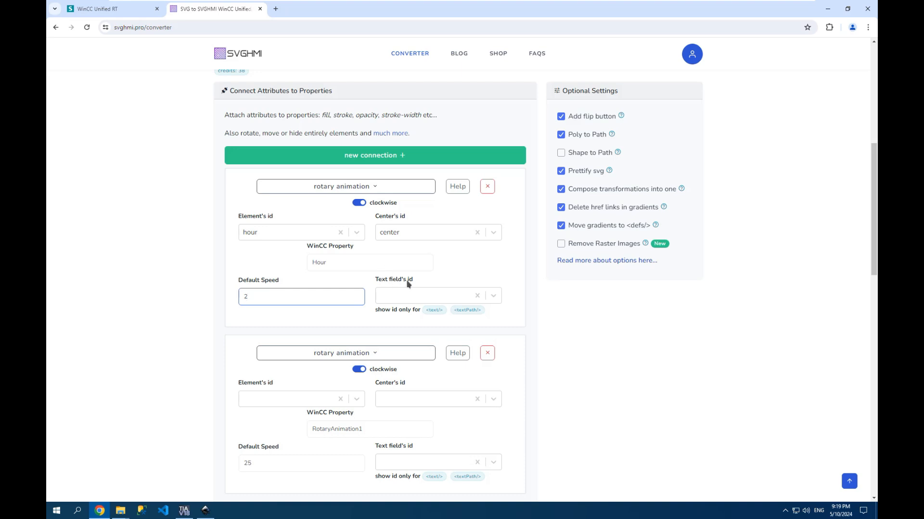
left_click(433, 297)
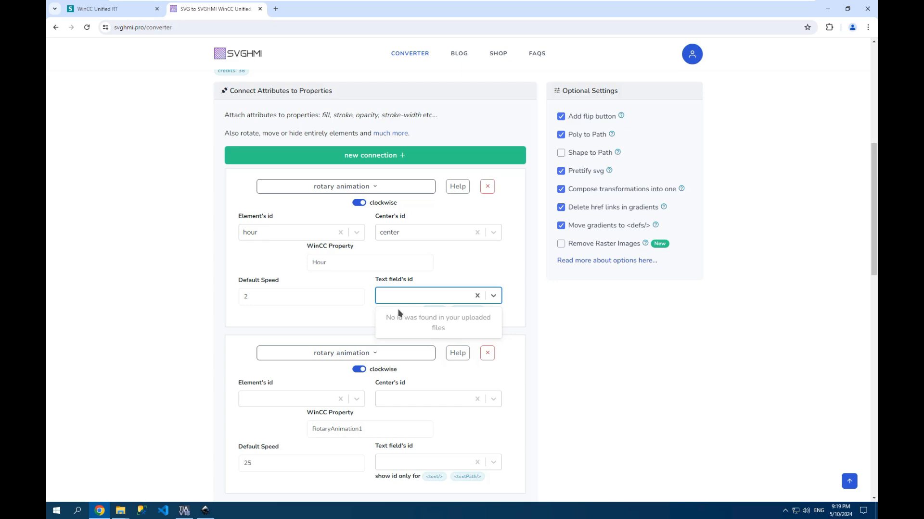
Step: Set the second rotary animation's element ID to minutes and its center ID to center
scroll(398, 313, "down", 1)
left_click(270, 356)
type("mi")
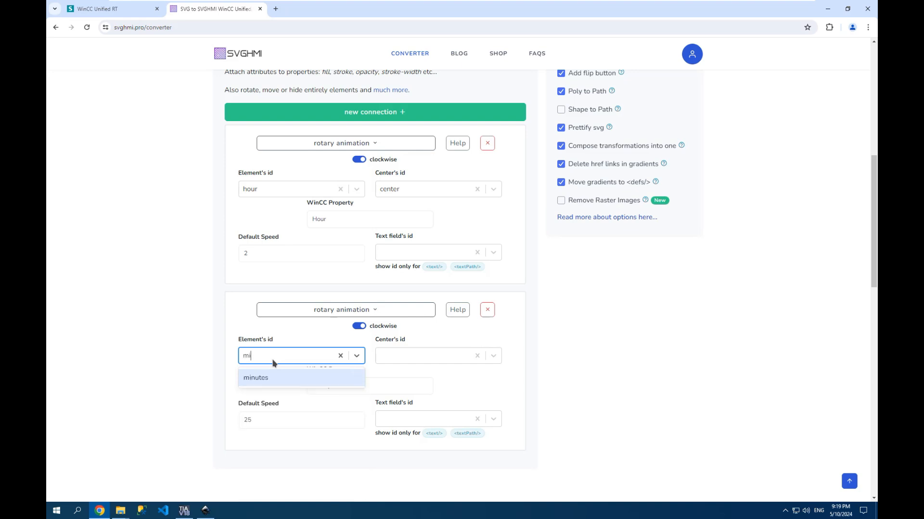
left_click(268, 377)
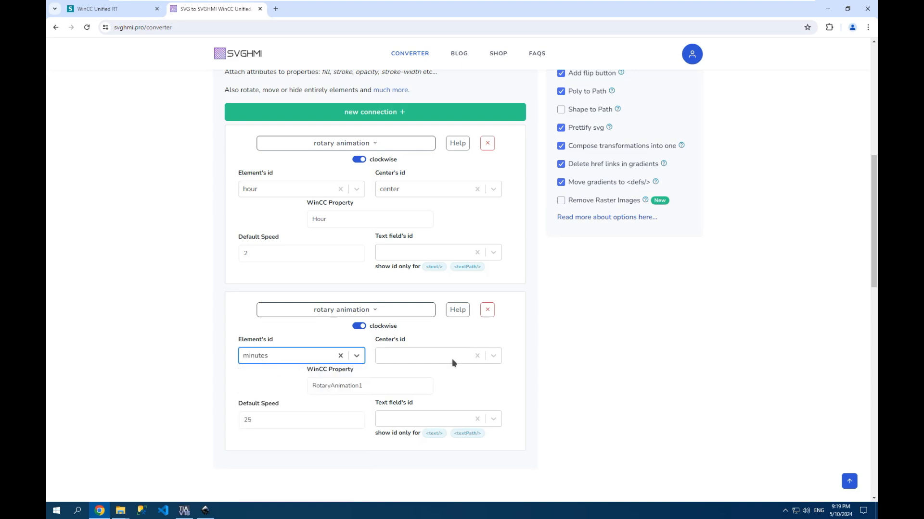
left_click(432, 358)
left_click(389, 378)
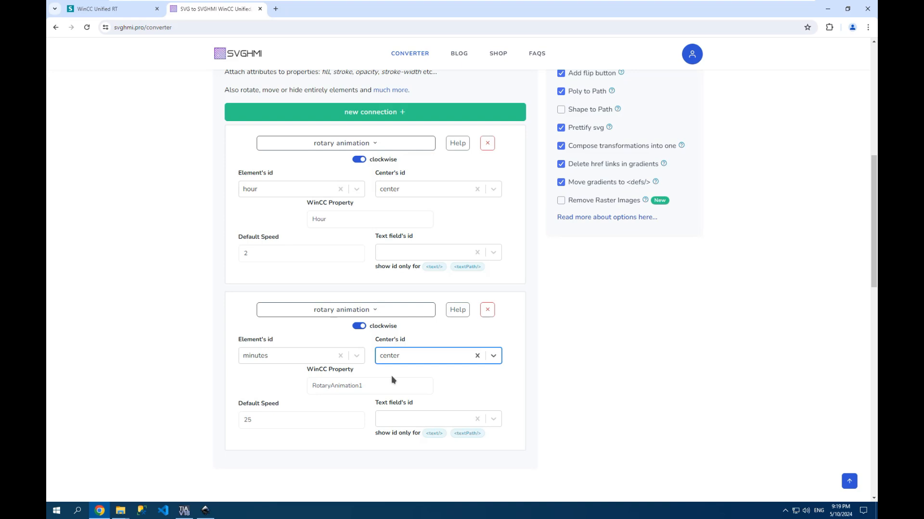
Step: Set the minutes animation's default speed to 30 and its WinCC property to Minutes
double_click(270, 421)
type("30")
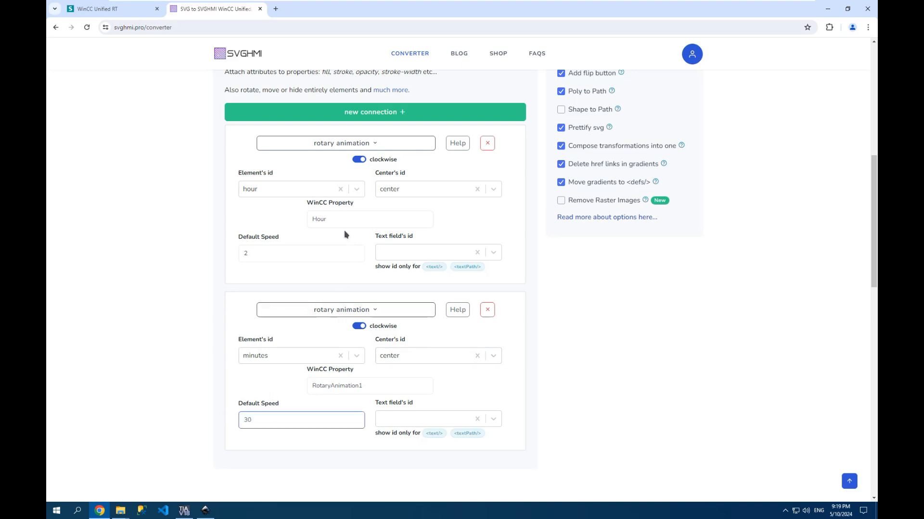
double_click(377, 389)
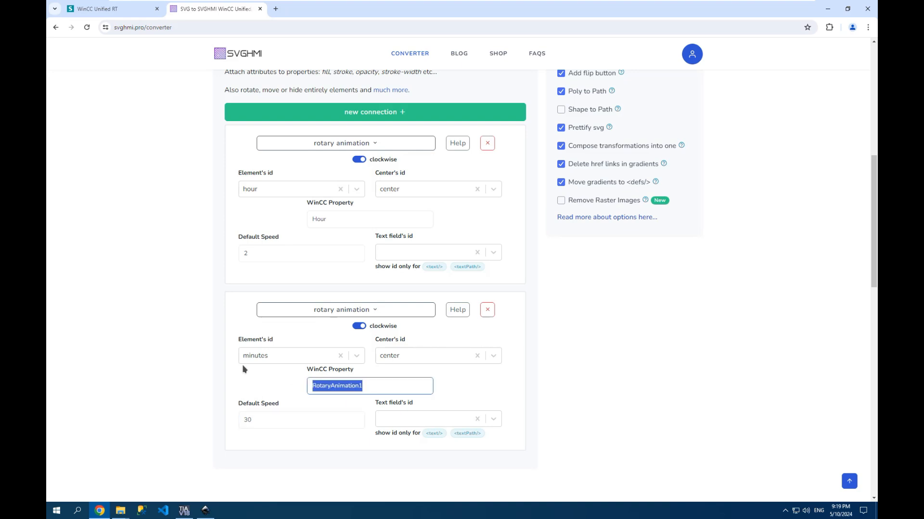
type("Min")
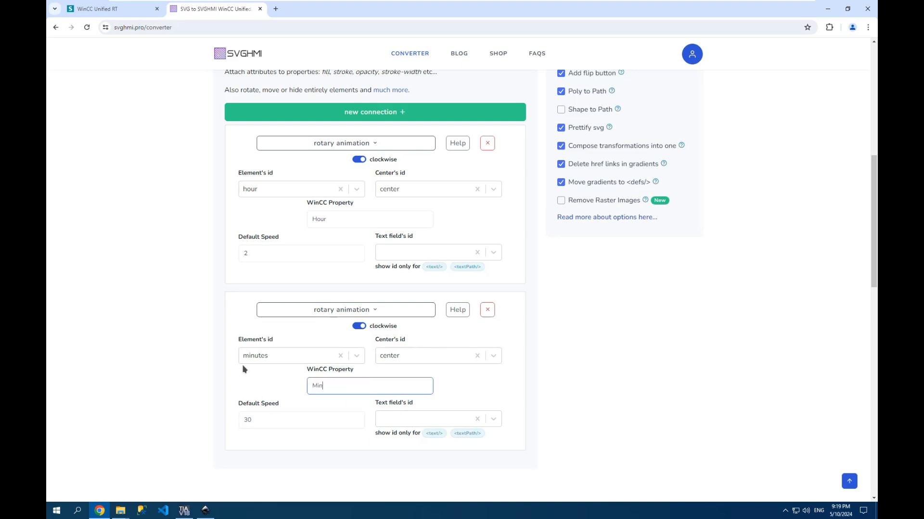
type("utes")
left_click(493, 387)
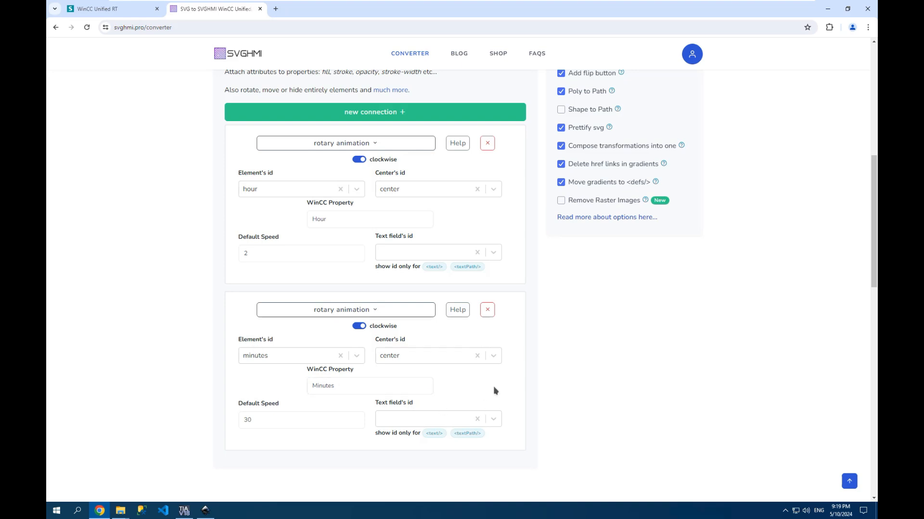
Step: Convert the stopwatch SVG into an SVGHMI widget and download the converted file
scroll(404, 370, "up", 5)
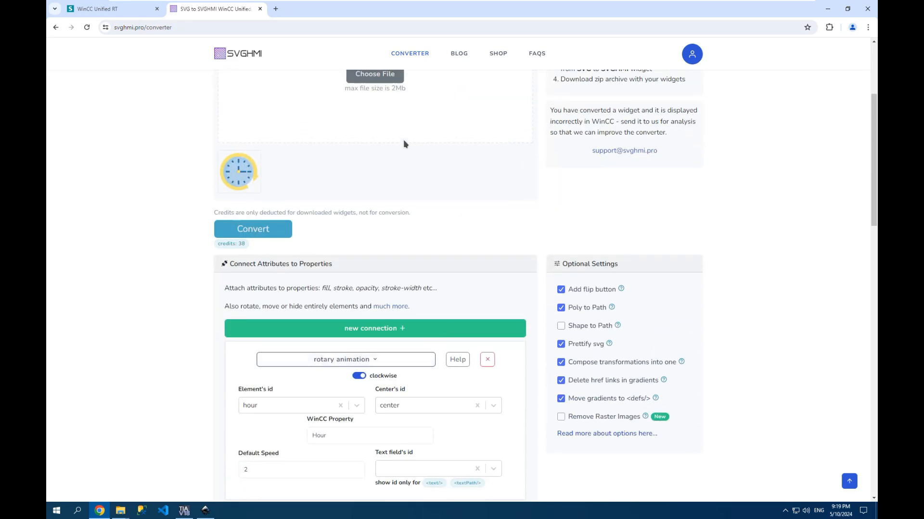
left_click(266, 231)
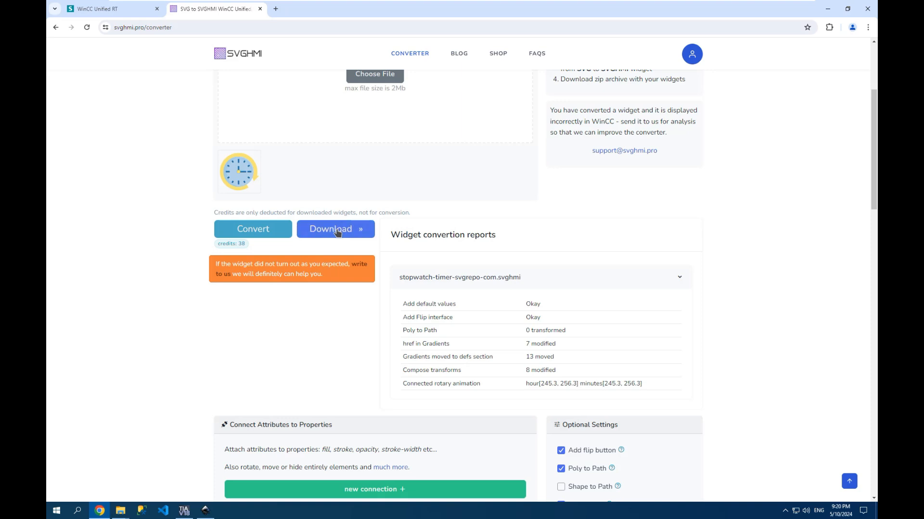
left_click(337, 230)
mouse_move(807, 54)
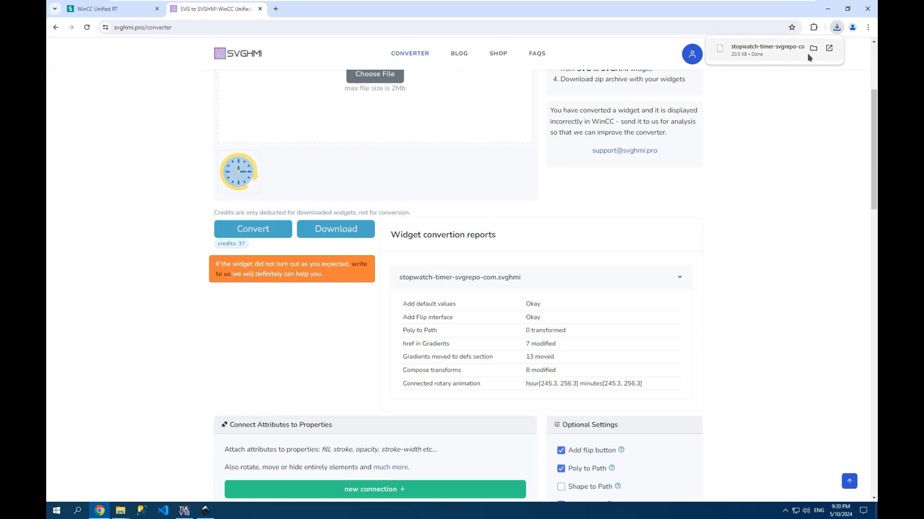
Step: Show the downloaded stopwatch-timer-svgrepo-com.svghmi in the Downloads folder and bring up the commands available for the file
left_click(829, 49)
left_click(838, 30)
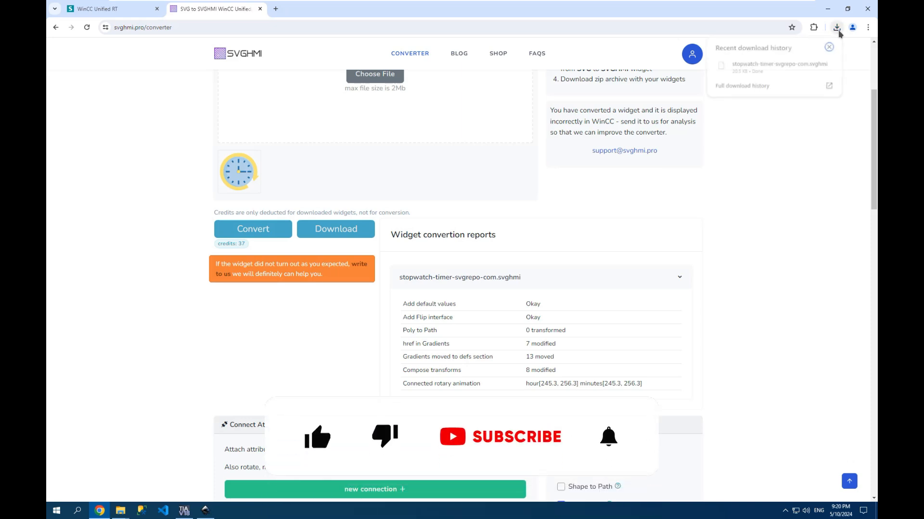
left_click(813, 65)
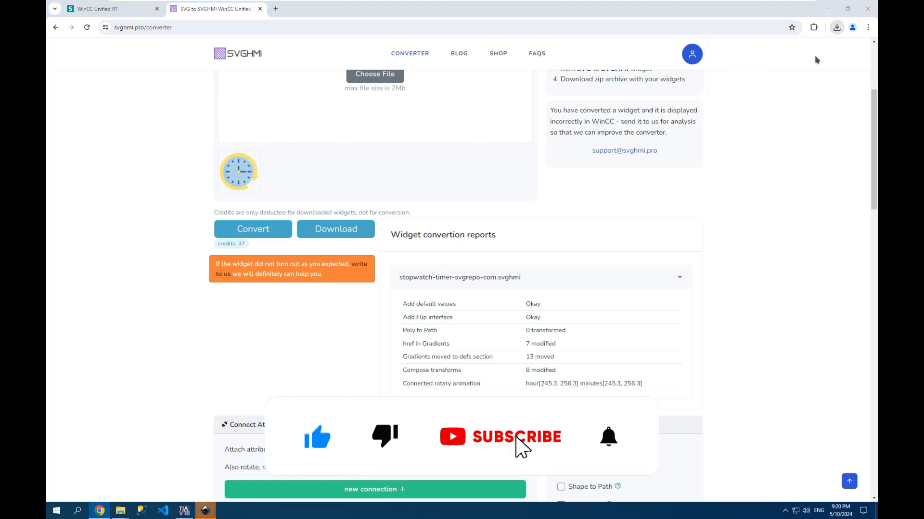
right_click(487, 158)
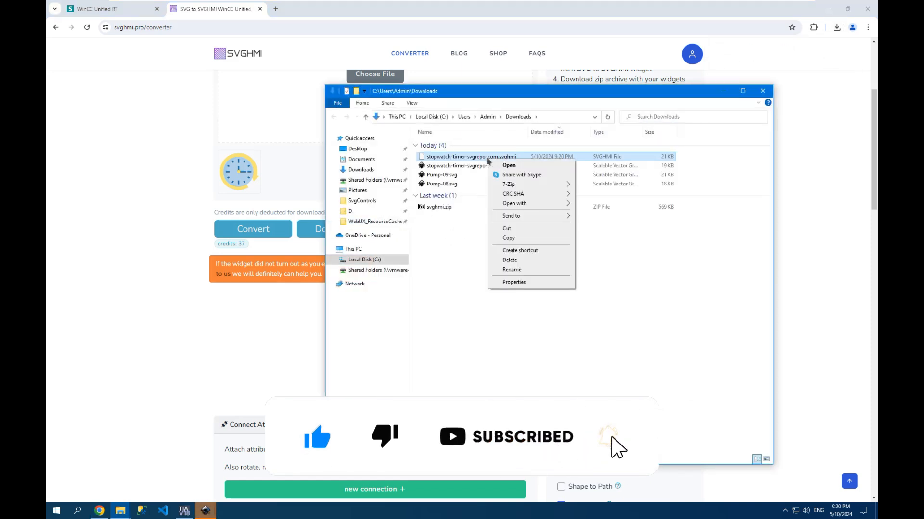
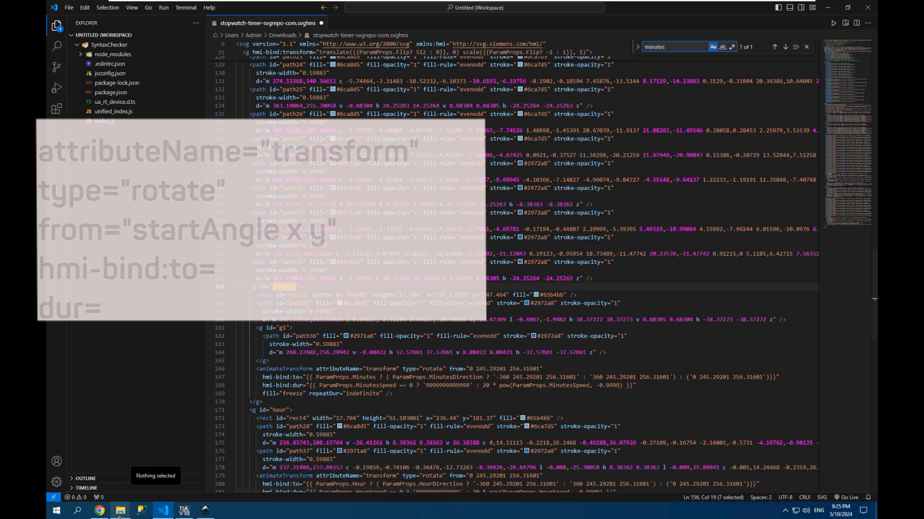
Step: Paste the copied stopwatch-timer-svgrepo-com.svghmi into the TestSvghmi project's UserFiles\SvgControls folder
mouse_move(112, 517)
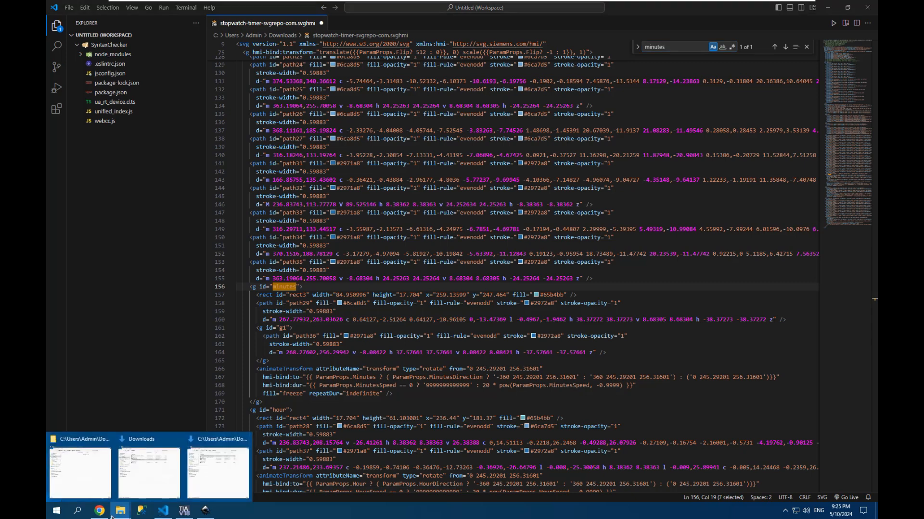
left_click(78, 464)
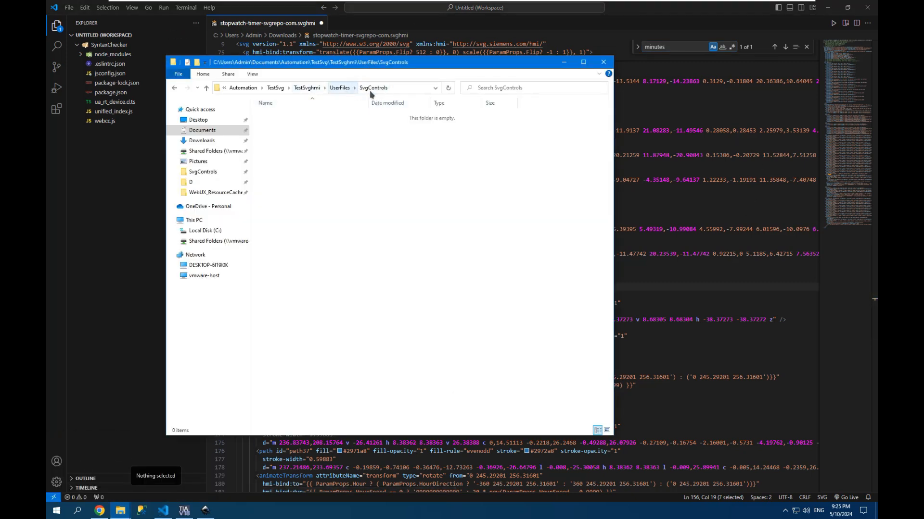
left_click(340, 88)
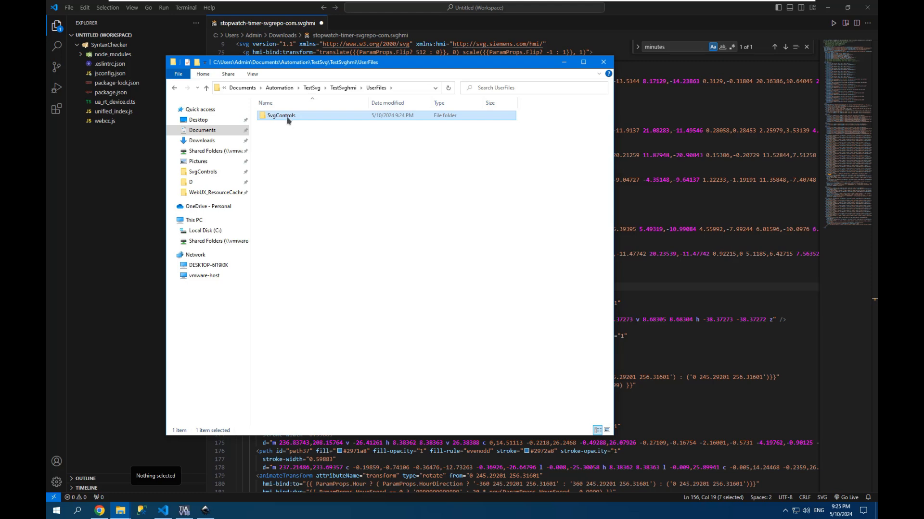
double_click(293, 115)
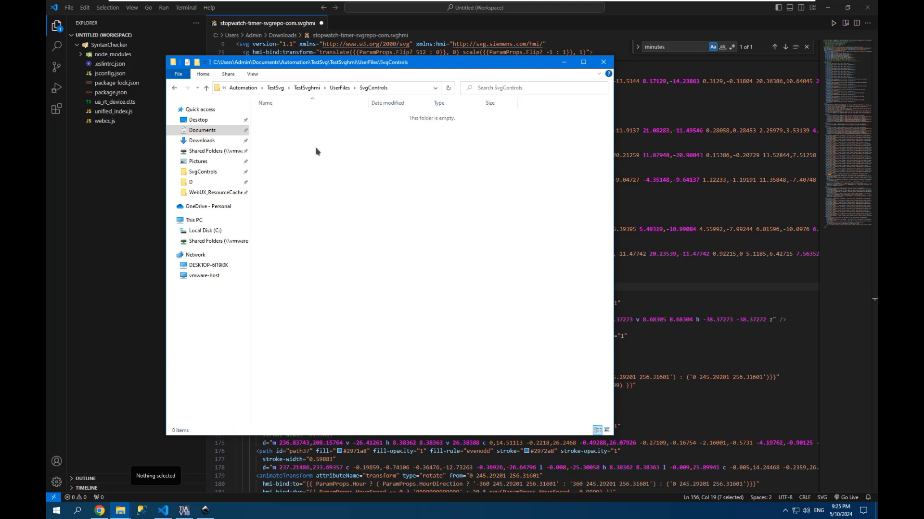
key("ctrl+v")
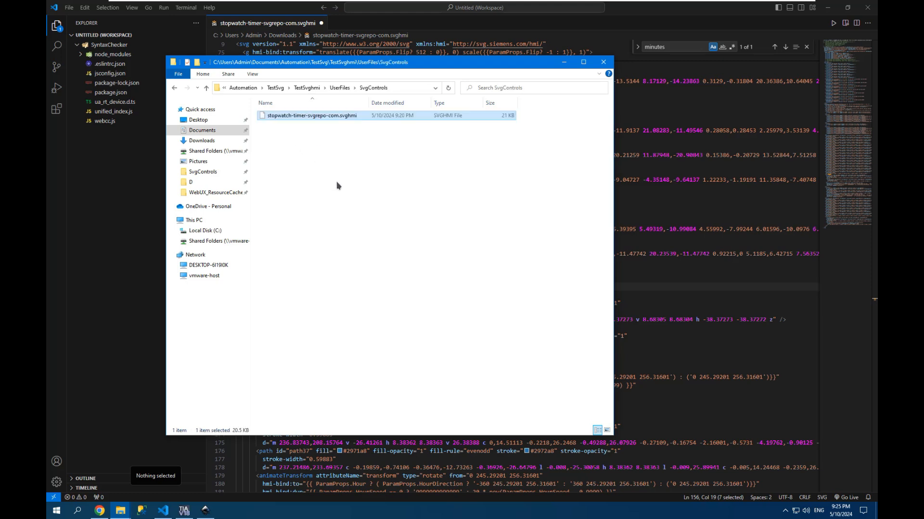
Step: Switch to TIA Portal, refresh the dynamic widgets, and place the stopwatch widget from Project Graphics on Screen_3
left_click(184, 510)
left_click(742, 133)
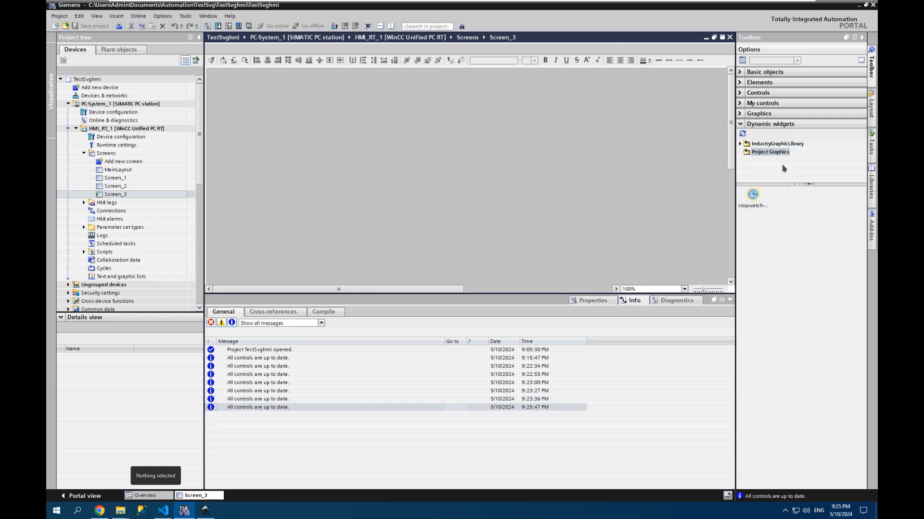
left_click_drag(753, 195, 340, 80)
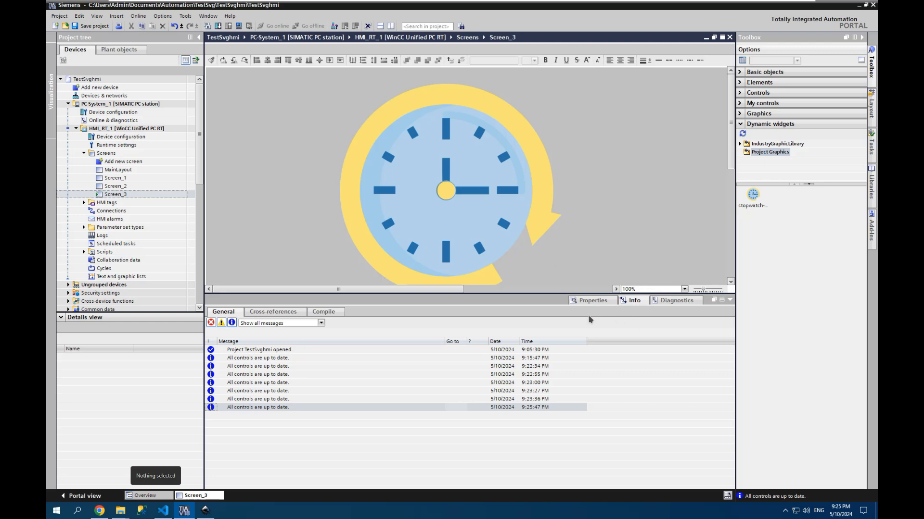
Step: Enable the Minutes and Hour interface properties of the stopwatch widget, leaving HourDirection disabled
left_click(592, 301)
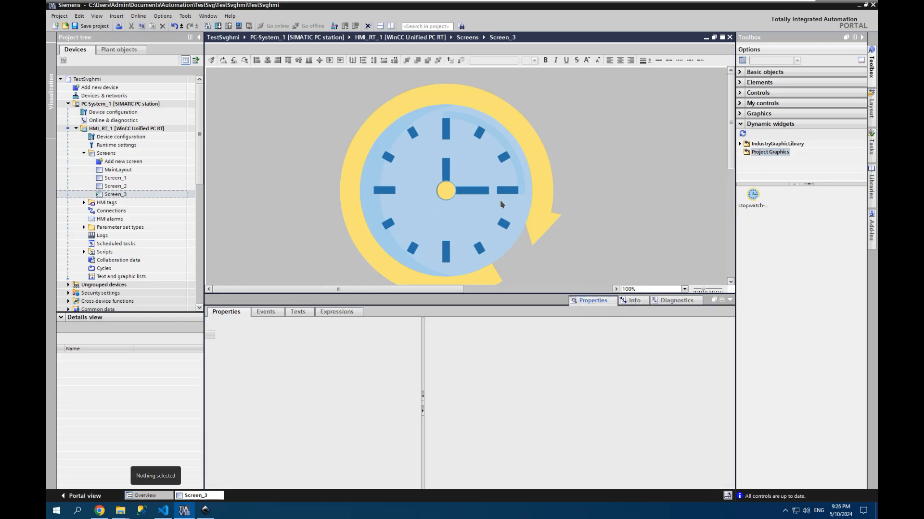
left_click(452, 157)
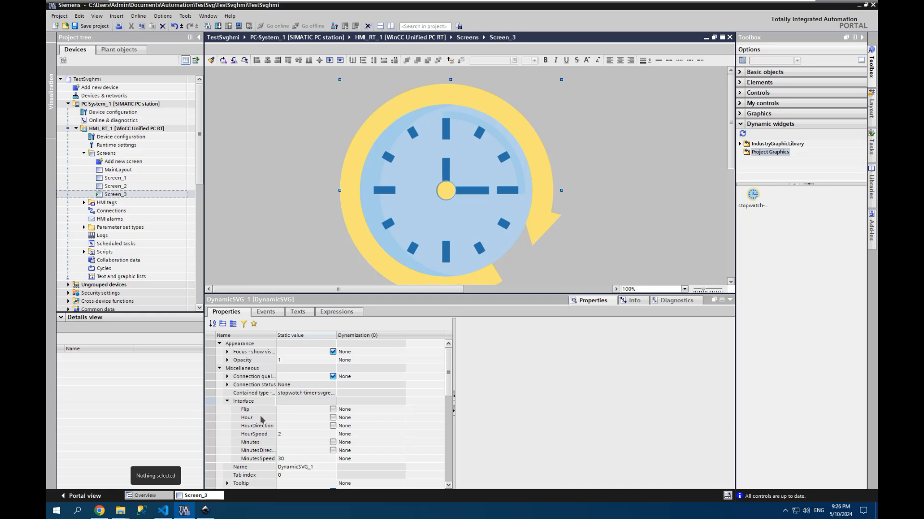
left_click(270, 442)
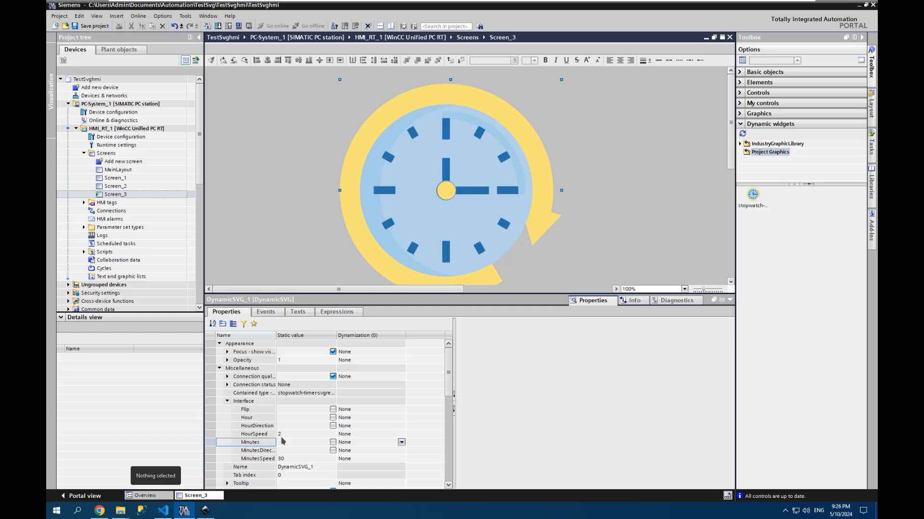
left_click(333, 442)
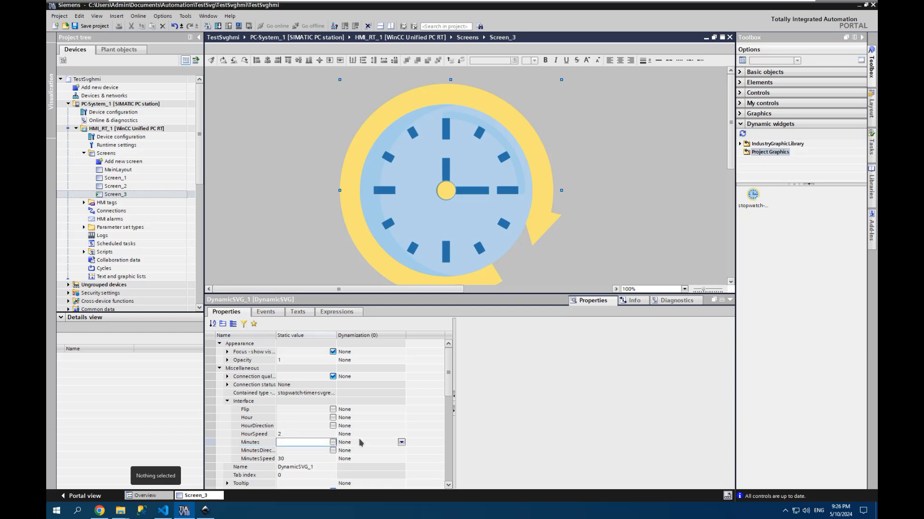
left_click(333, 417)
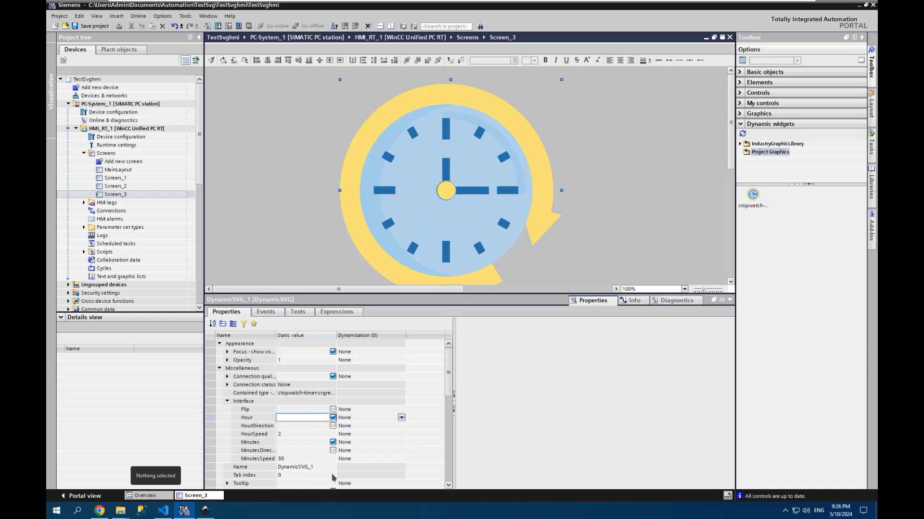
left_click(333, 426)
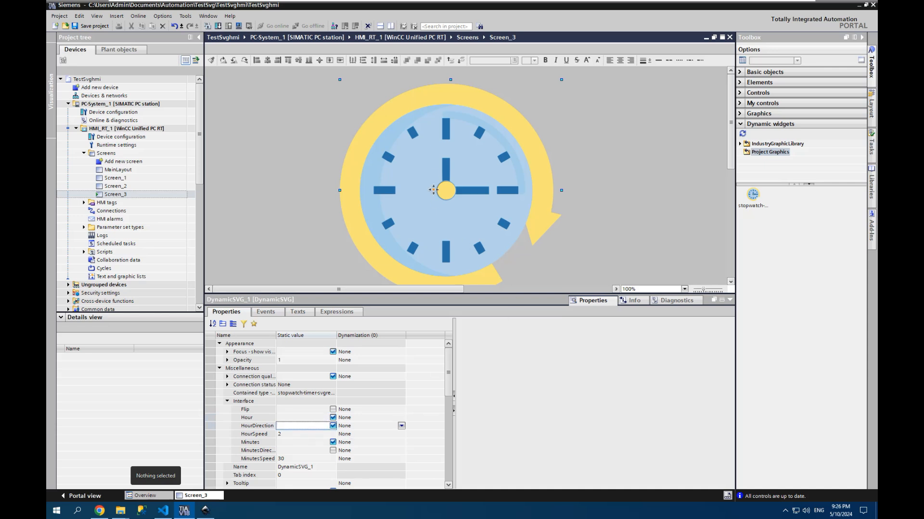
left_click(332, 426)
Step: Compile the HMI_RT_1 software with a full rebuild
left_click(145, 132)
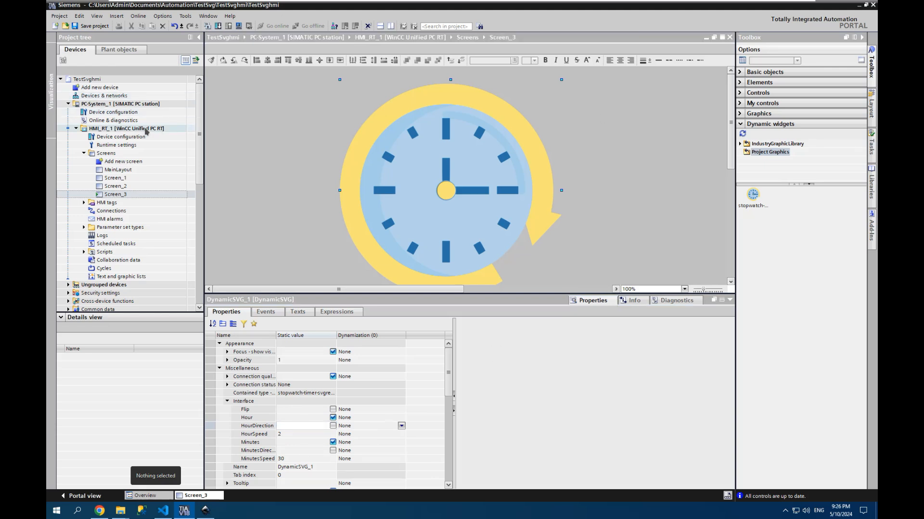
right_click(146, 131)
mouse_move(168, 222)
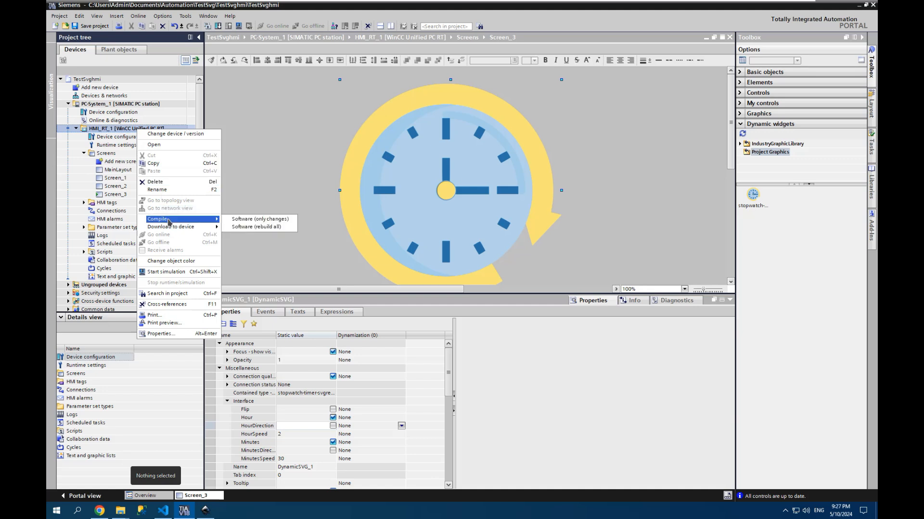
left_click(248, 227)
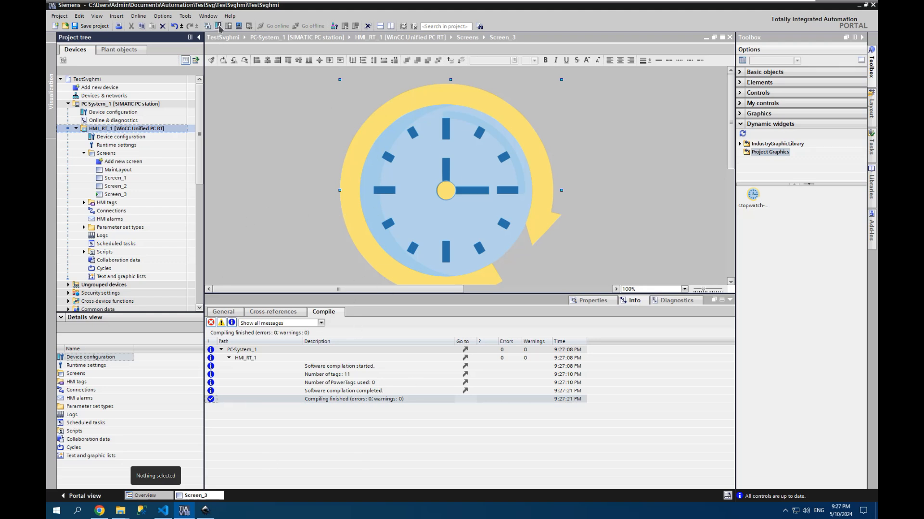
Step: Start the download of HMI_RT_1, connect to the target device localhost, and proceed to the load preview
left_click(219, 26)
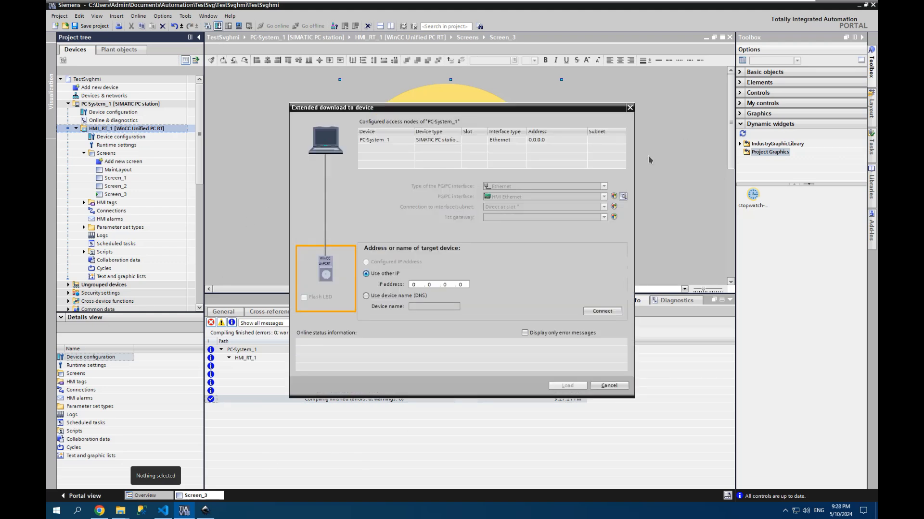
left_click(599, 312)
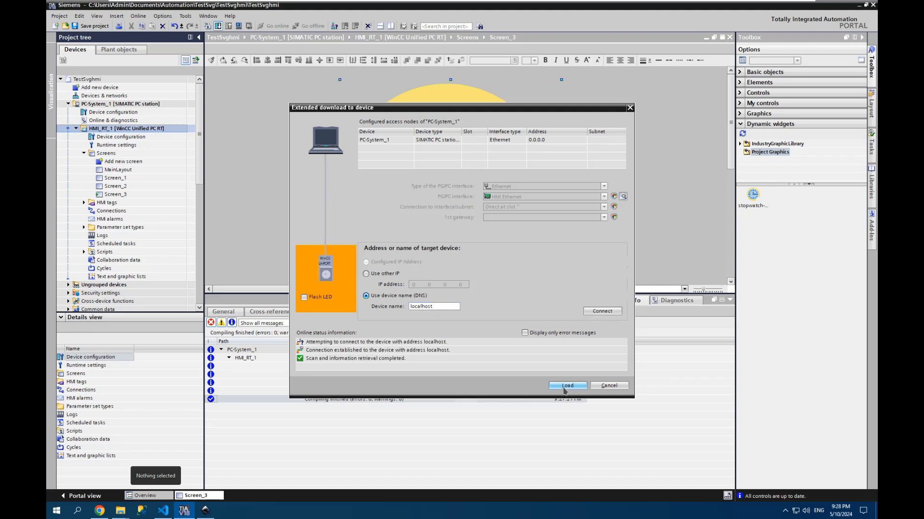
left_click(568, 386)
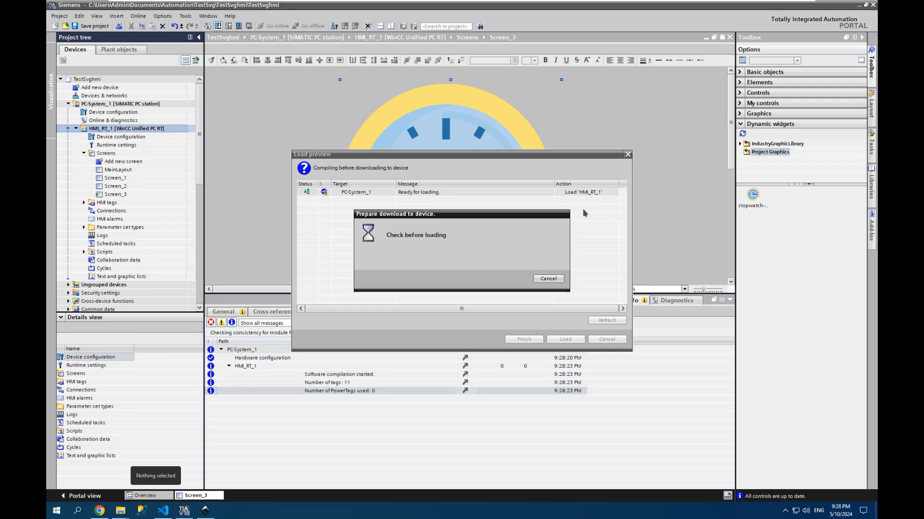
Step: Set Load Runtime to Full download and Runtime start to Start runtime, and load the project to the device
left_click(593, 212)
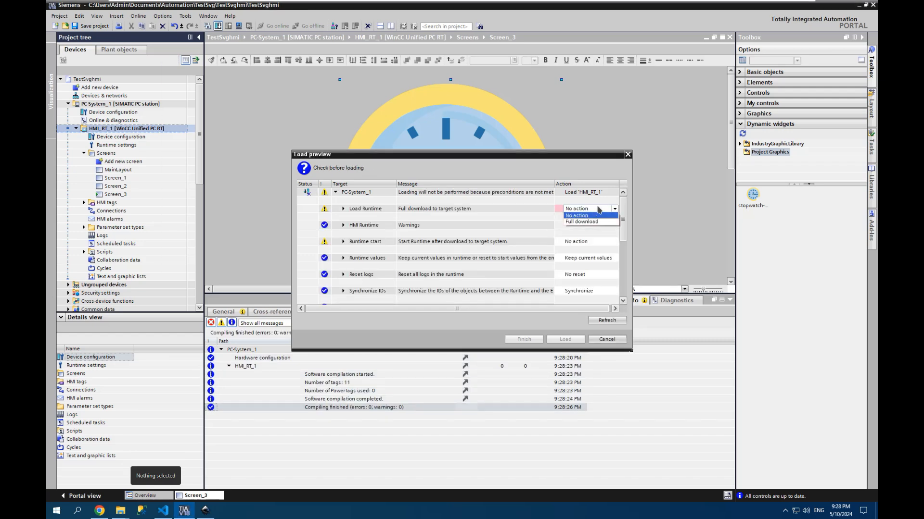
left_click(594, 223)
left_click(588, 242)
left_click(588, 243)
left_click(587, 255)
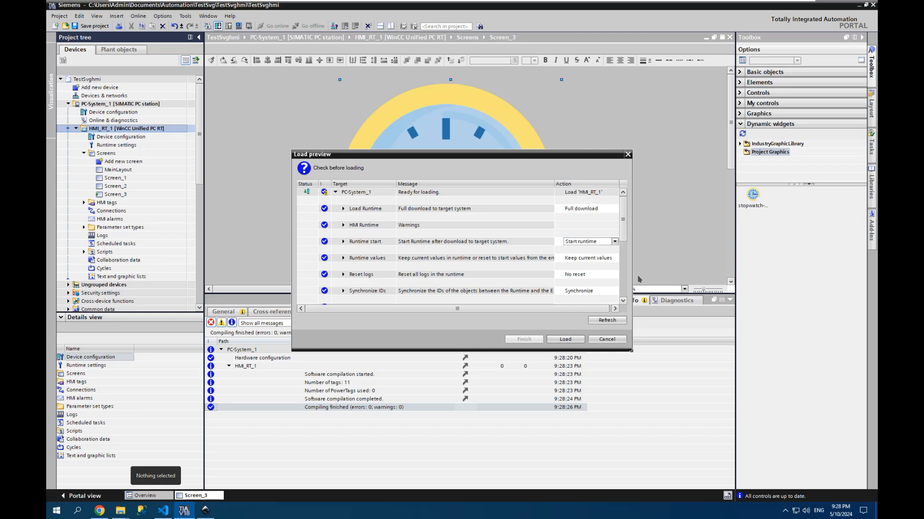
left_click(570, 339)
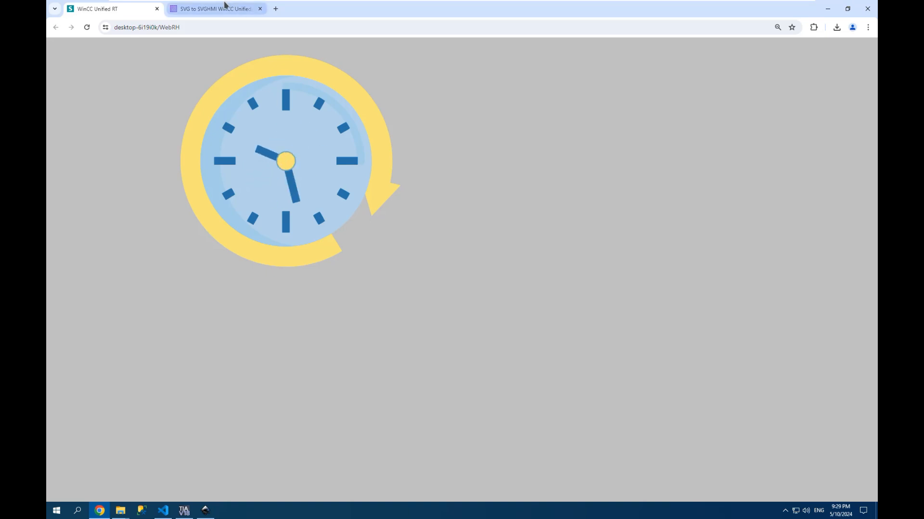
Step: Return to the SVGHMI converter page in the browser and delete the hour rotary animation connection
left_click(213, 12)
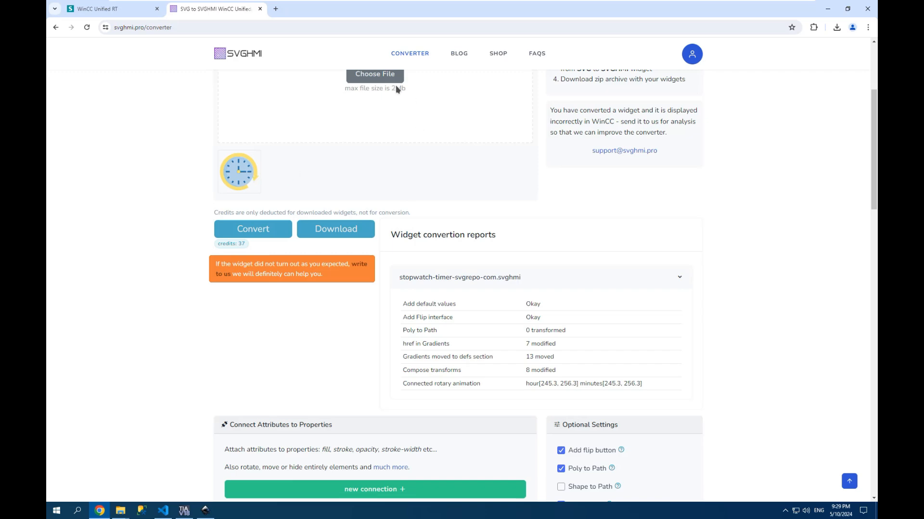
scroll(349, 167, "down", 6)
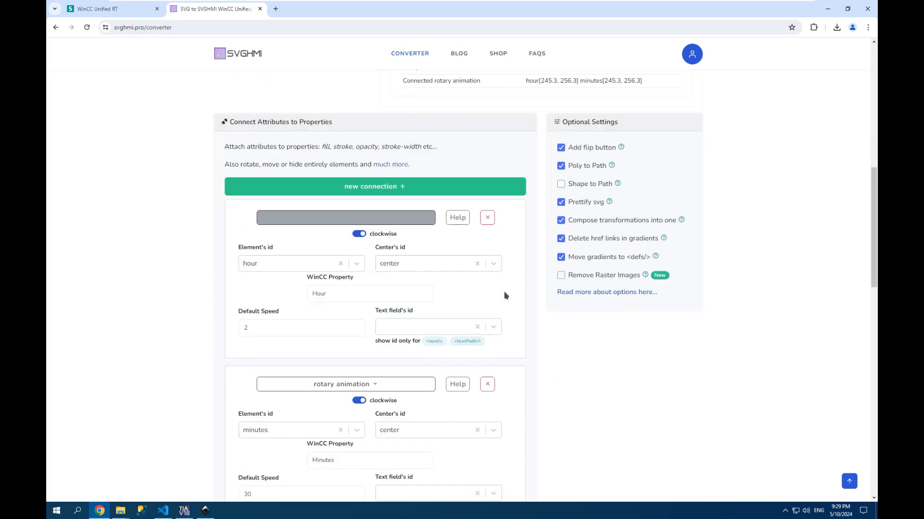
scroll(323, 295, "down", 2)
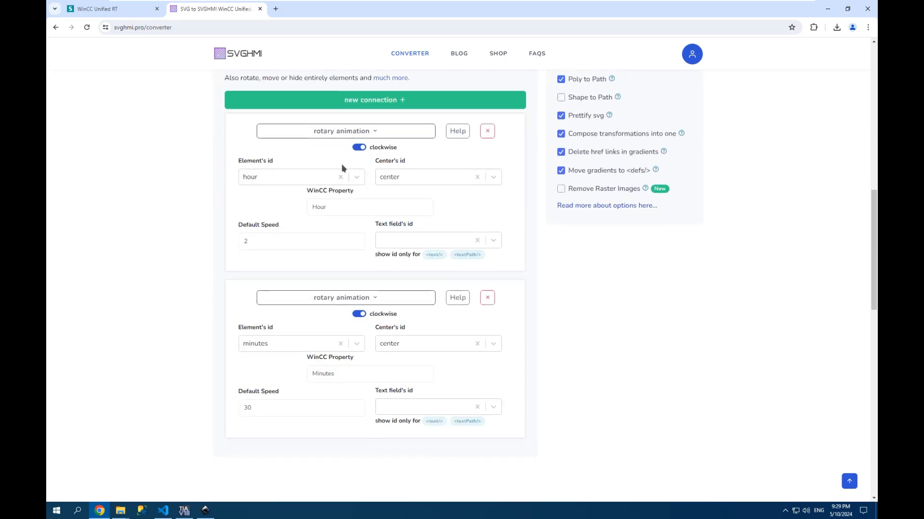
left_click(488, 132)
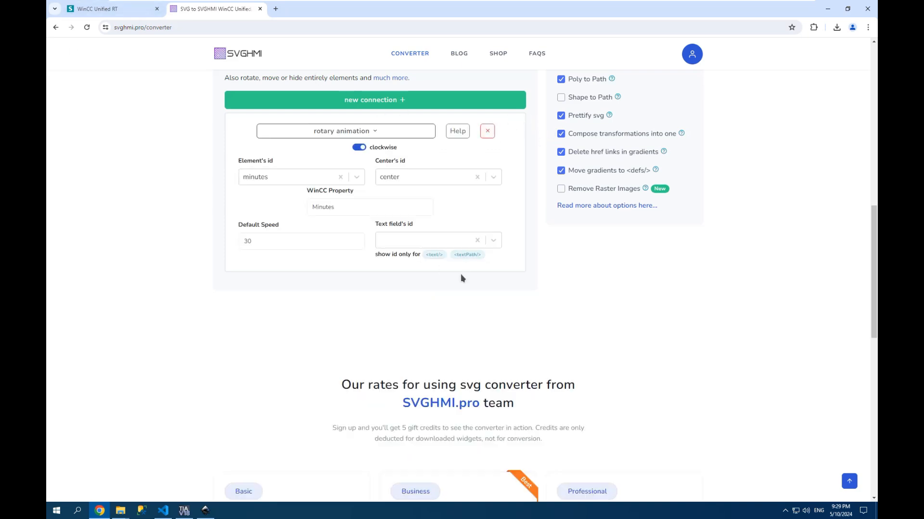
Step: Clear the center ID of the minutes rotary animation
left_click(411, 176)
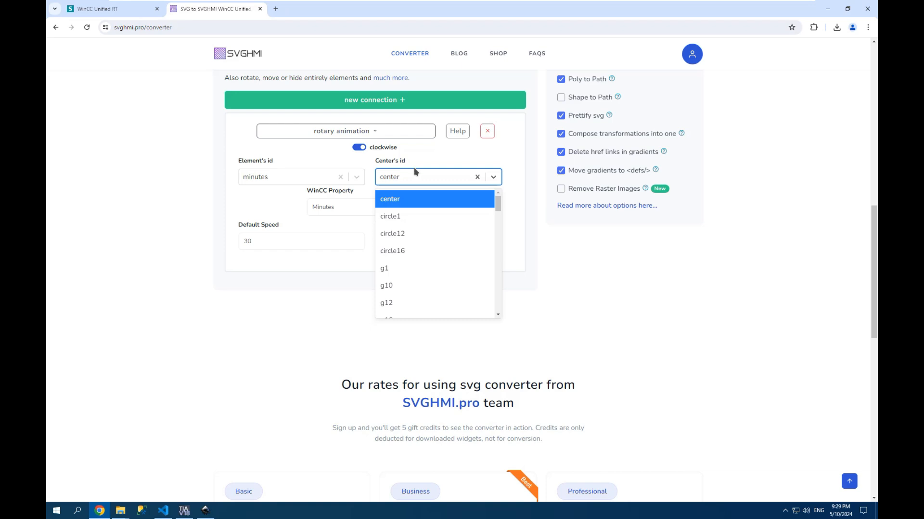
key("BackSpace")
left_click(434, 156)
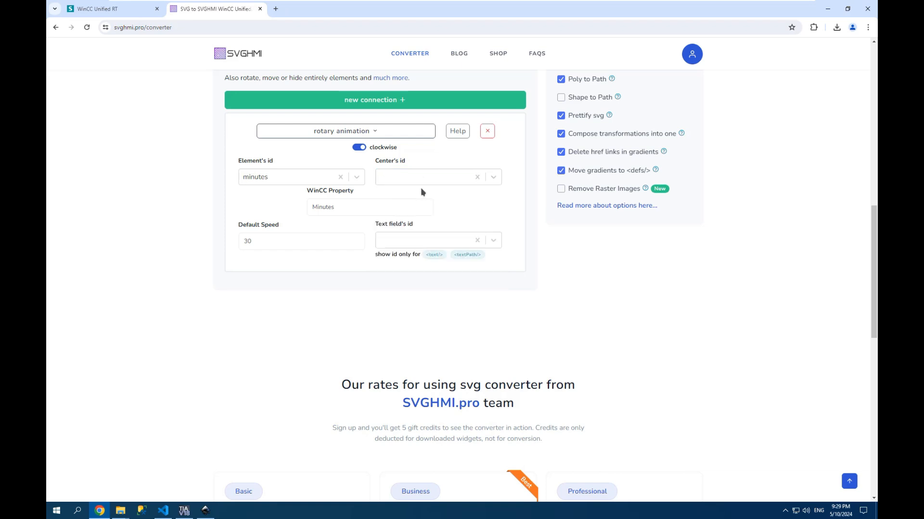
Step: Convert the stopwatch SVG again and check the rotary animation's center coordinates in the conversion report
scroll(421, 167, "up", 5)
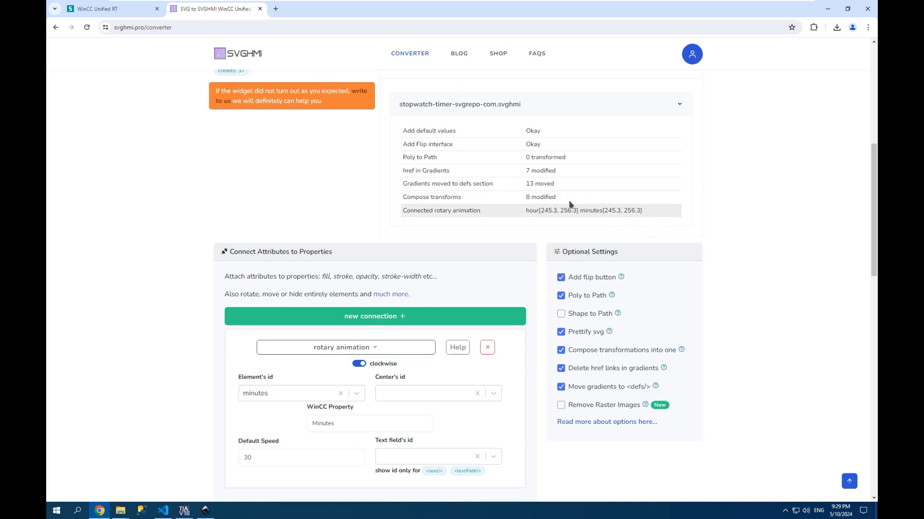
scroll(588, 205, "up", 3)
left_click(269, 187)
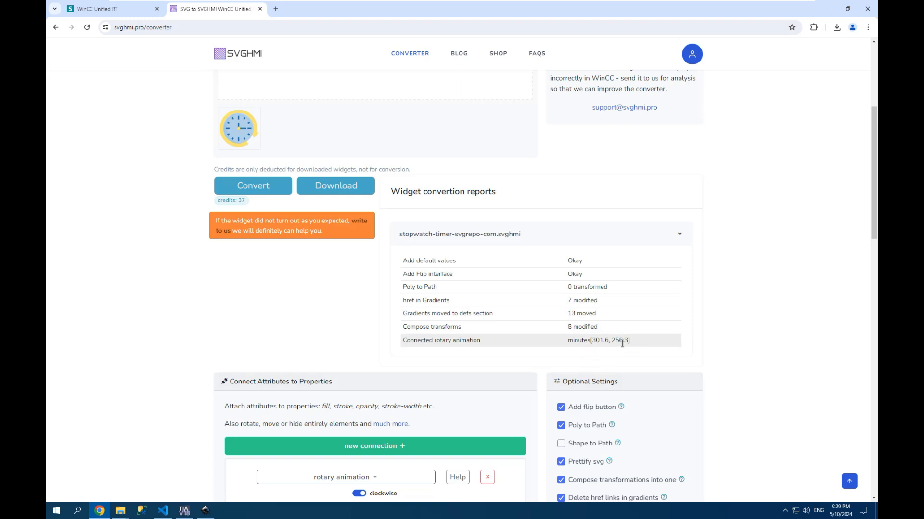
scroll(625, 345, "down", 1)
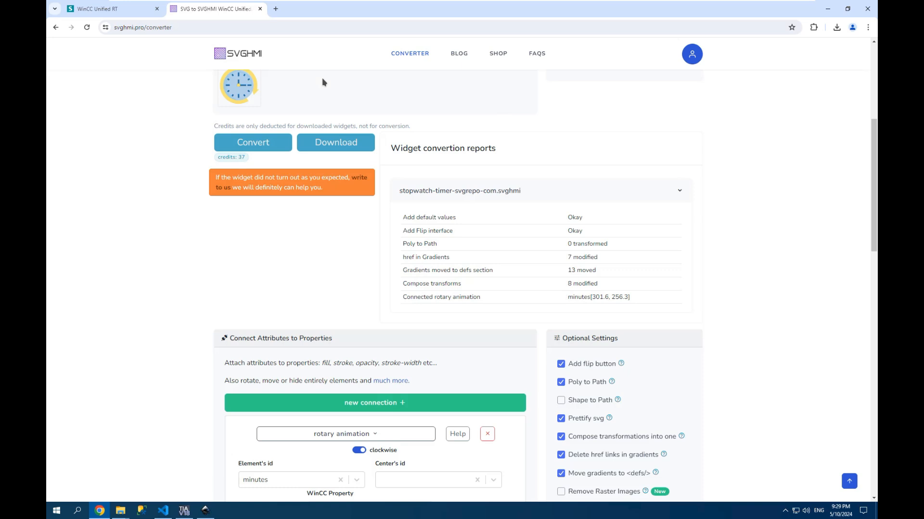
Step: Download the converted widget and replace the old stopwatch file in the project's SvgControls folder with stopwatch-timer-svgrepo-com (1).svghmi
left_click(340, 141)
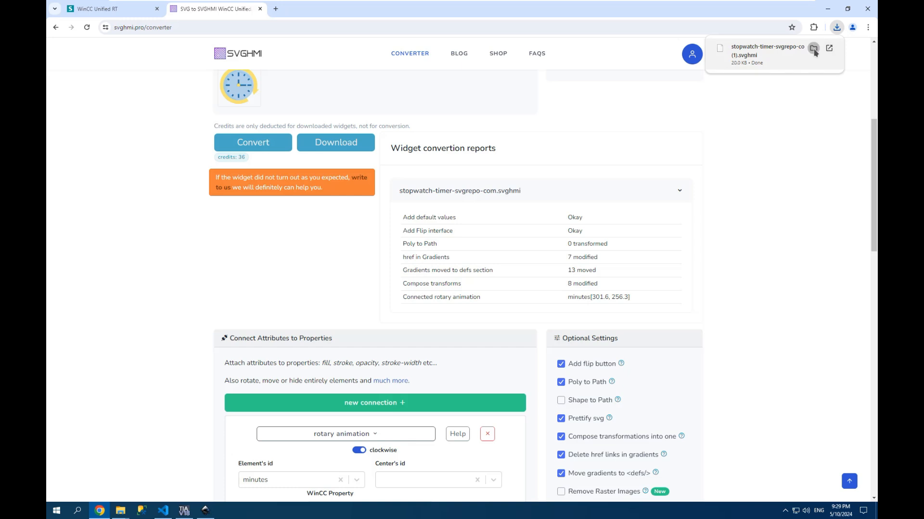
left_click(812, 49)
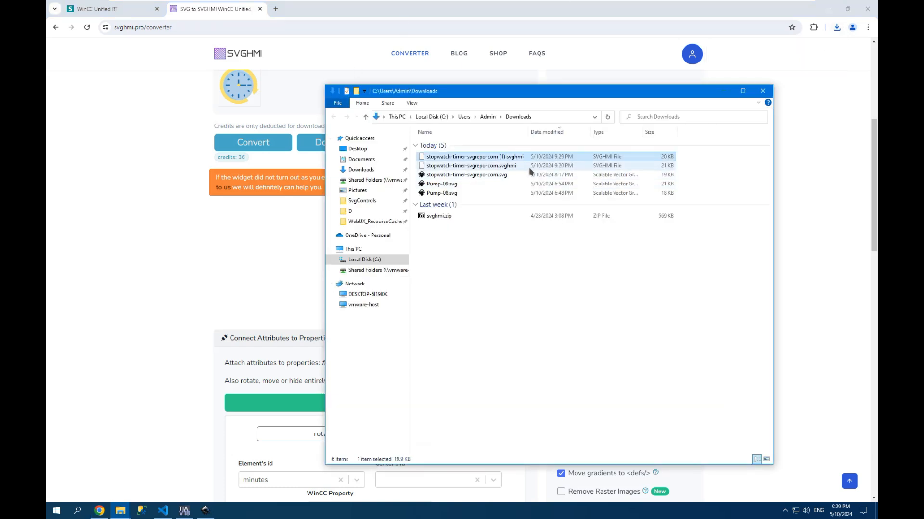
mouse_move(120, 510)
left_click(86, 476)
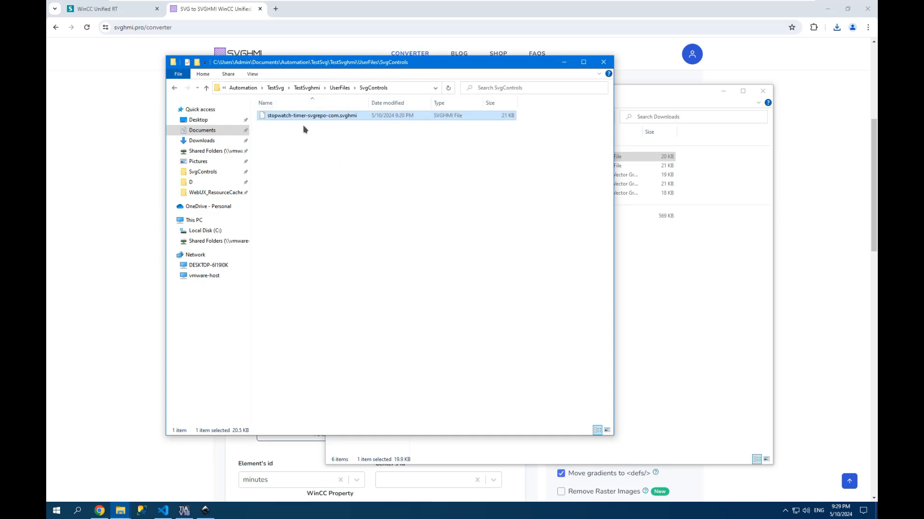
key("ctrl+v")
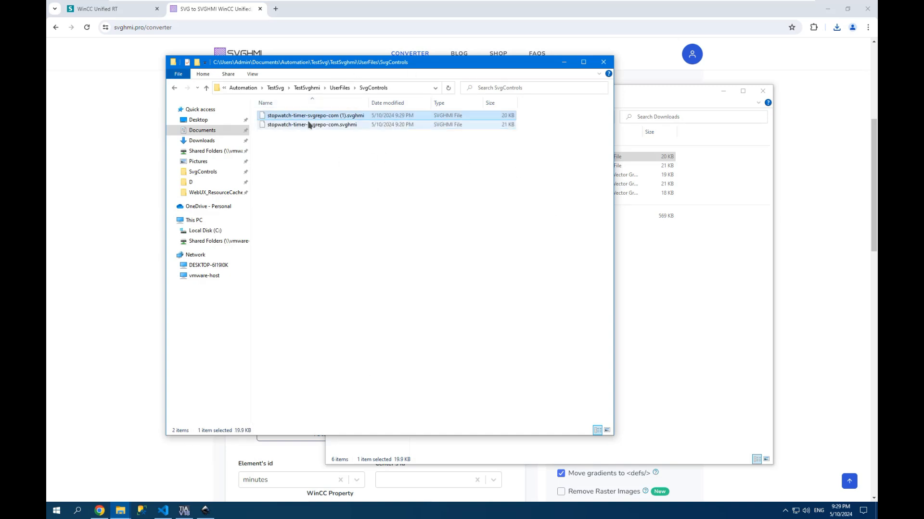
left_click(311, 125)
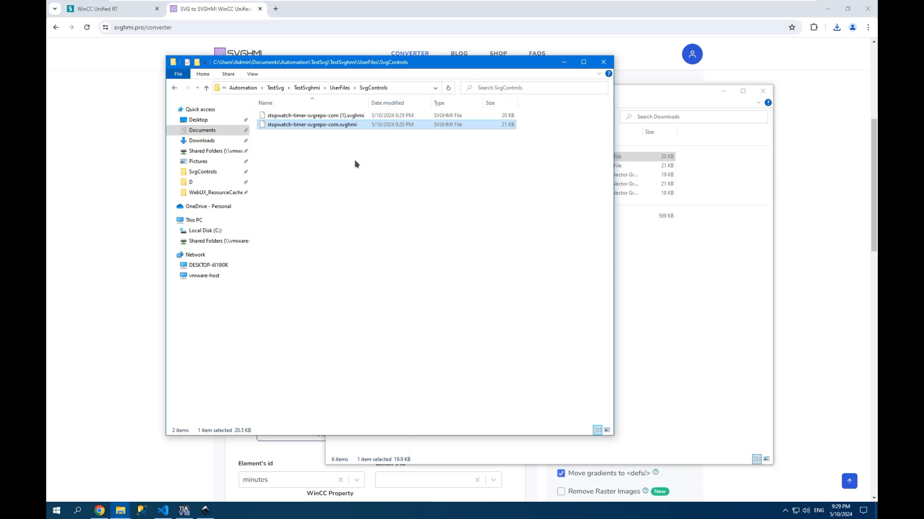
key("Delete")
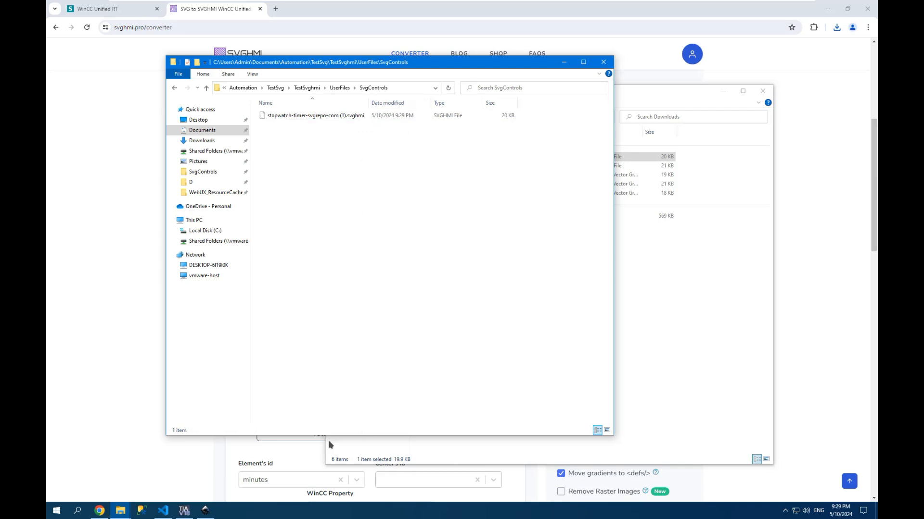
Step: Switch to TIA Portal, delete the old stopwatch widget from Screen_3 and refresh the dynamic widgets
left_click(184, 511)
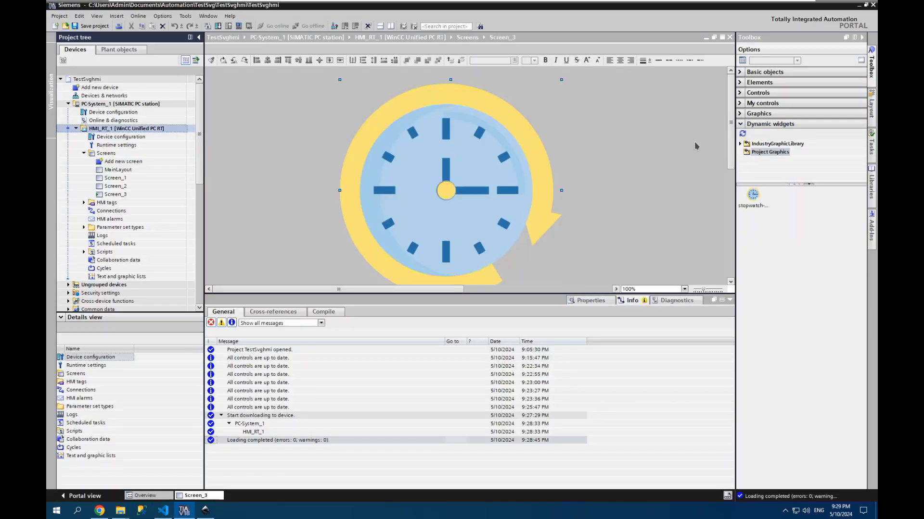
left_click(481, 171)
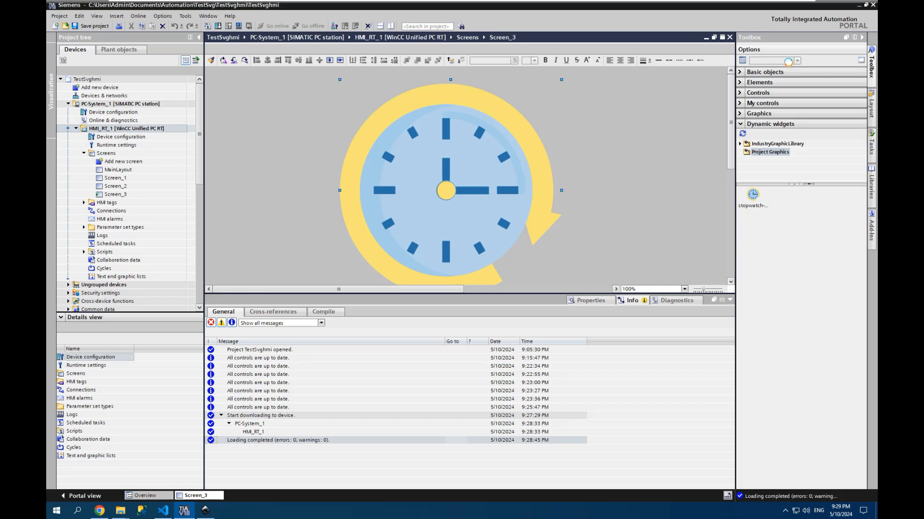
left_click(742, 134)
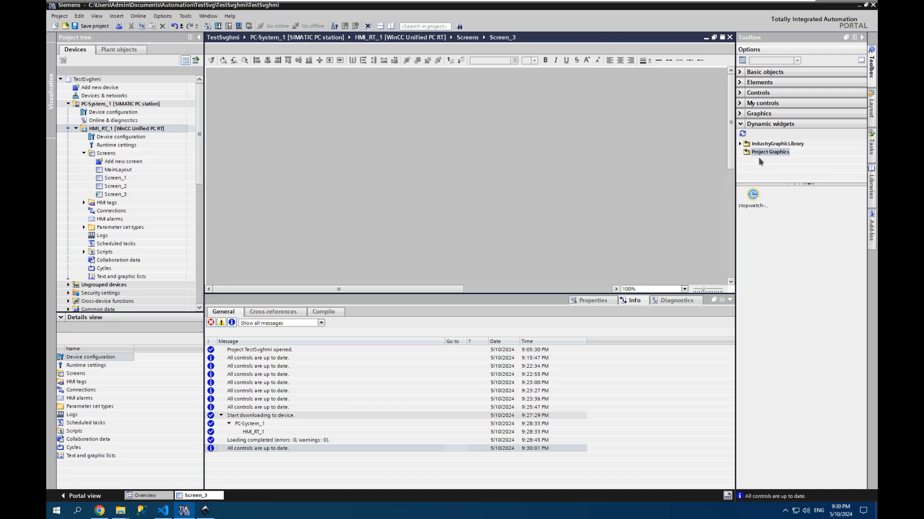
Step: Close Screen_3 and reopen it from the HMI_RT_1 screens
left_click(729, 38)
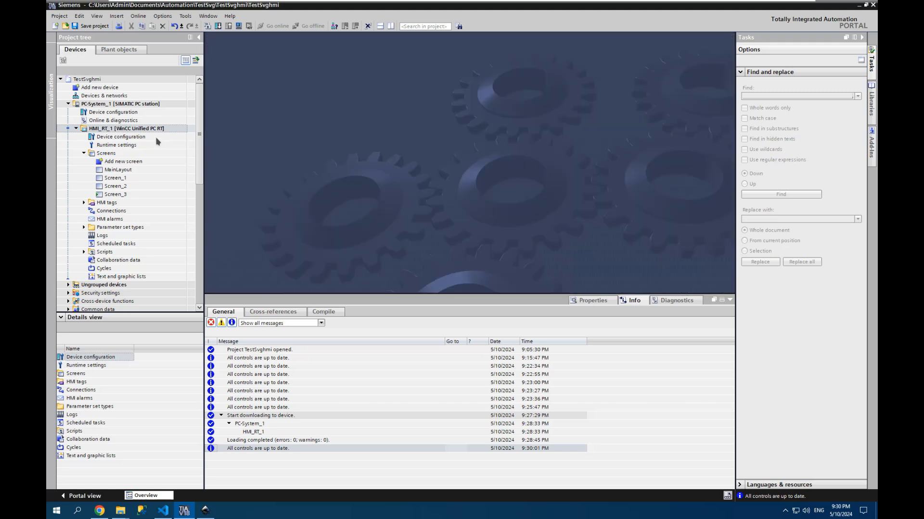
left_click(110, 186)
left_click(123, 194)
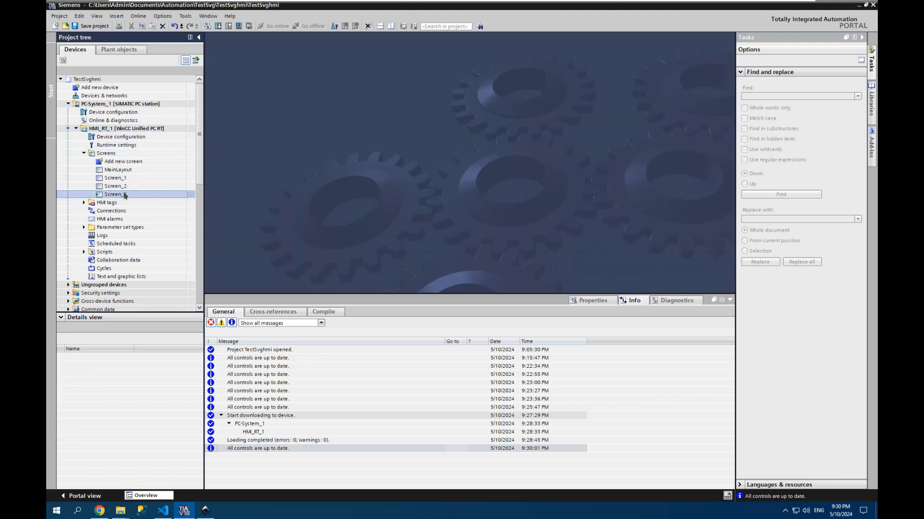
double_click(116, 194)
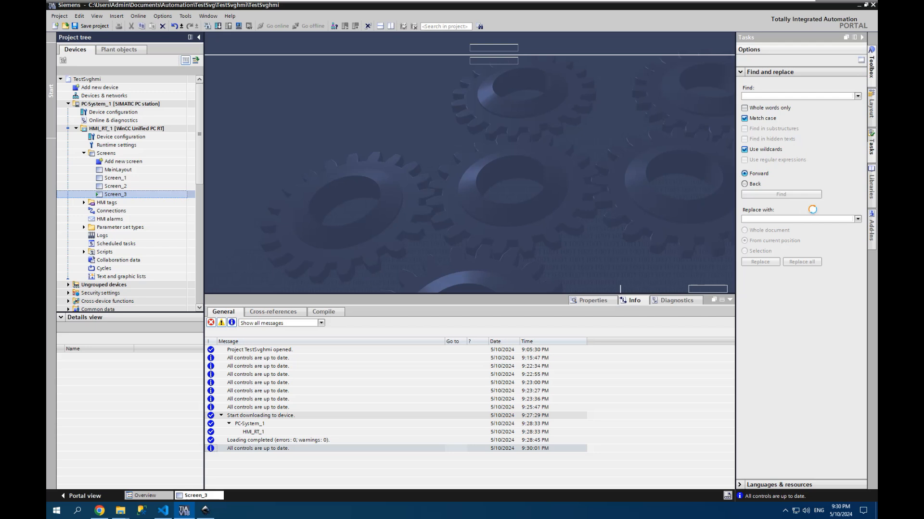
Step: Place the stopwatch widget from Project Graphics on Screen_3 and enable its Minutes interface property
left_click_drag(754, 198, 375, 88)
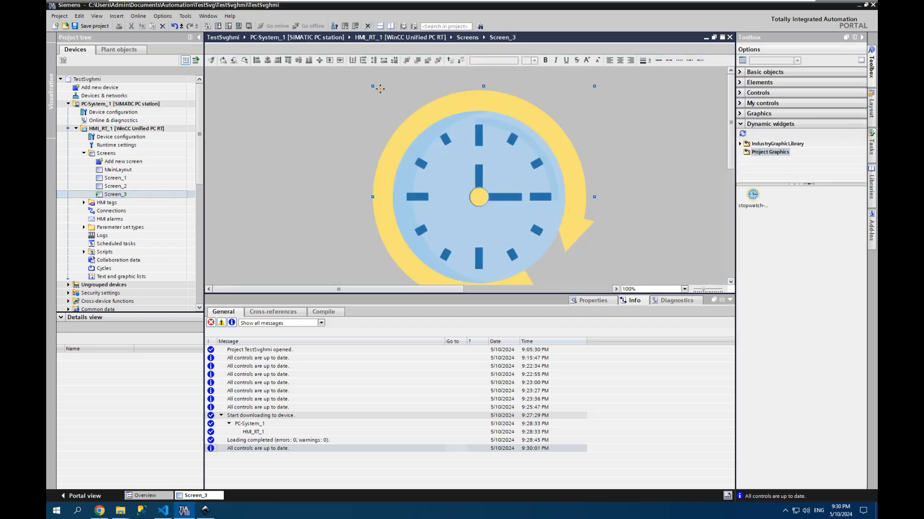
left_click(597, 301)
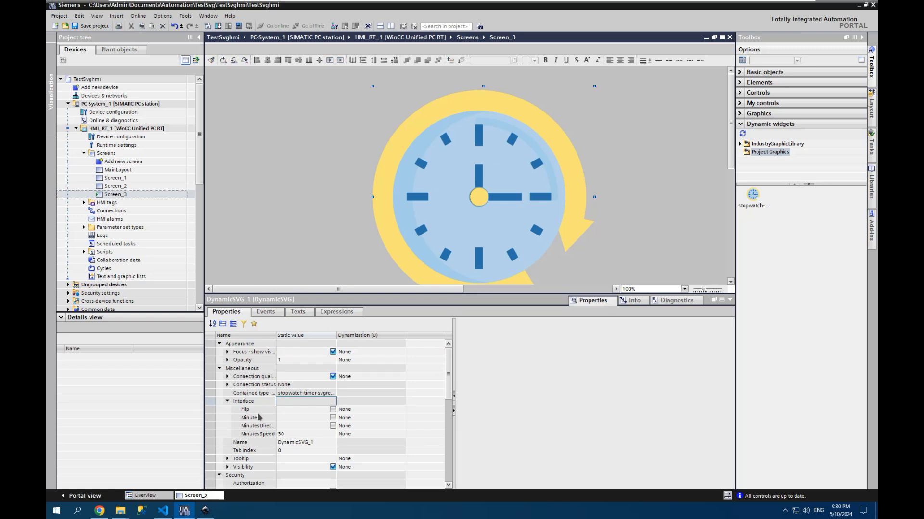
left_click(332, 419)
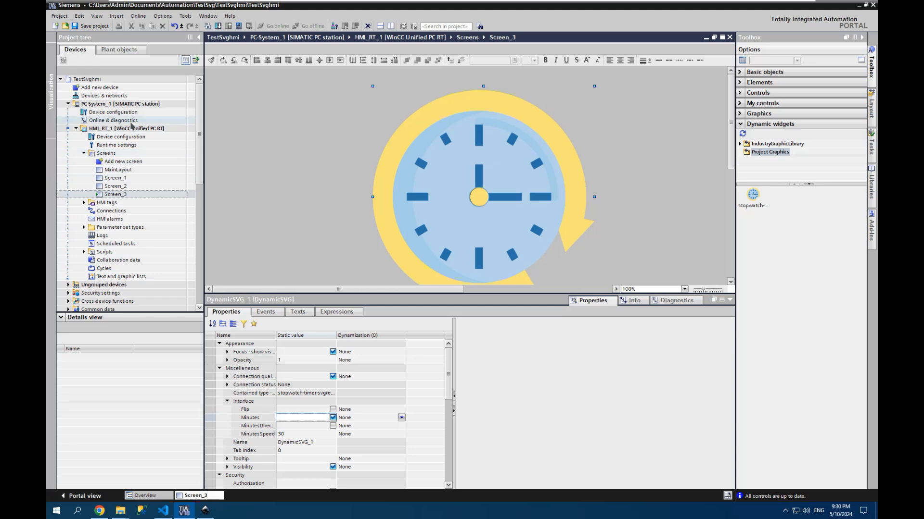
Step: Compile the software of the HMI_RT_1 device
left_click(131, 129)
right_click(131, 130)
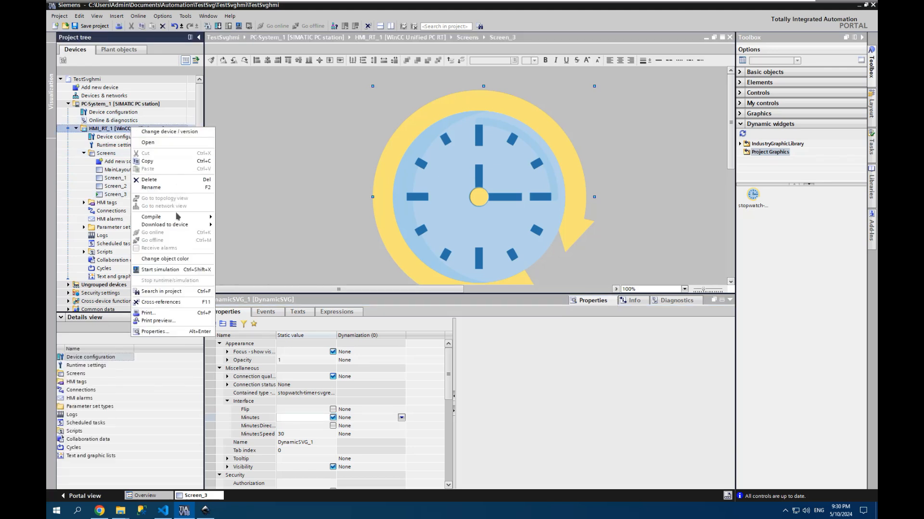
mouse_move(178, 216)
left_click(245, 227)
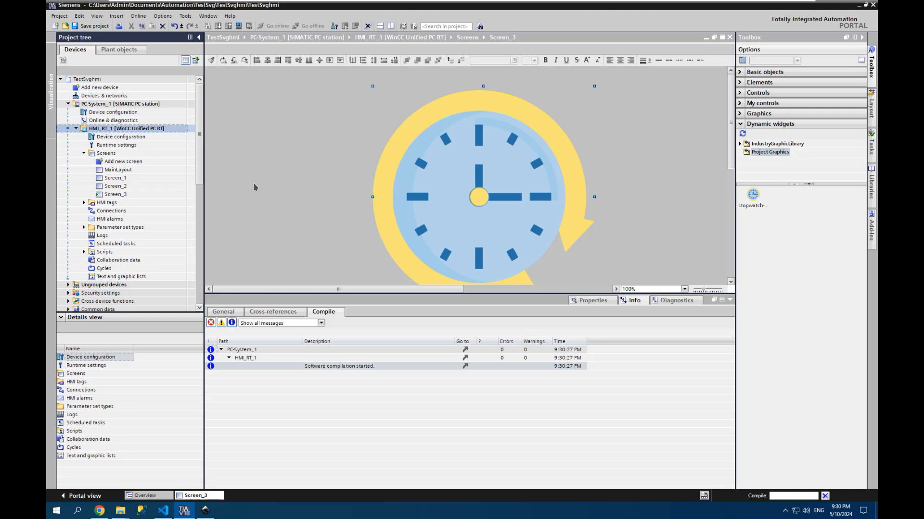
Step: Download HMI_RT_1 to the device with Load Runtime set to Full download and the runtime option set to Start runtime
left_click(218, 26)
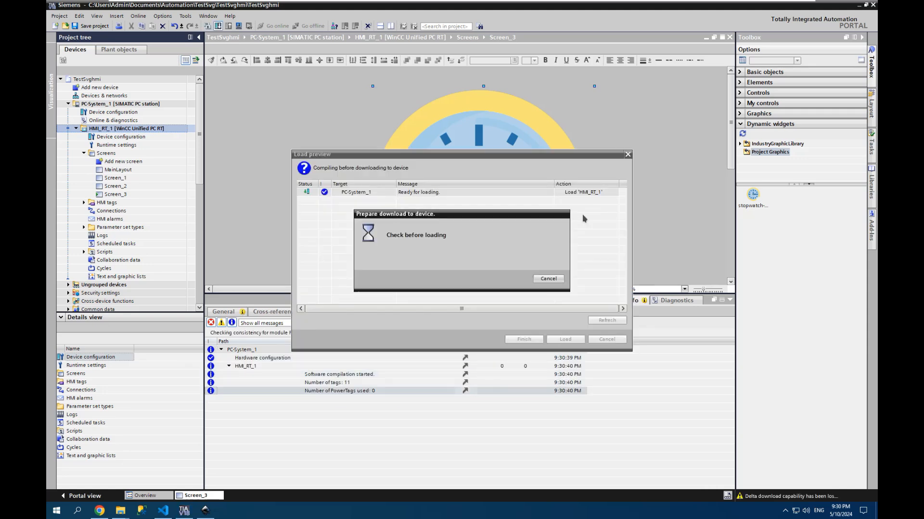
left_click(595, 209)
left_click(590, 223)
left_click(582, 242)
left_click(582, 252)
left_click(565, 340)
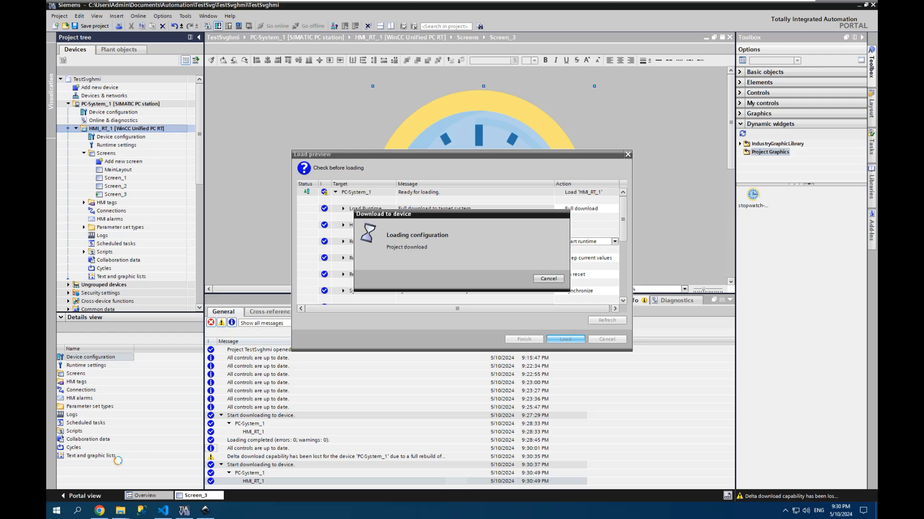
Step: Switch to the WinCC Unified RT page in the browser and reload it to view the updated screen
left_click(100, 511)
left_click(114, 7)
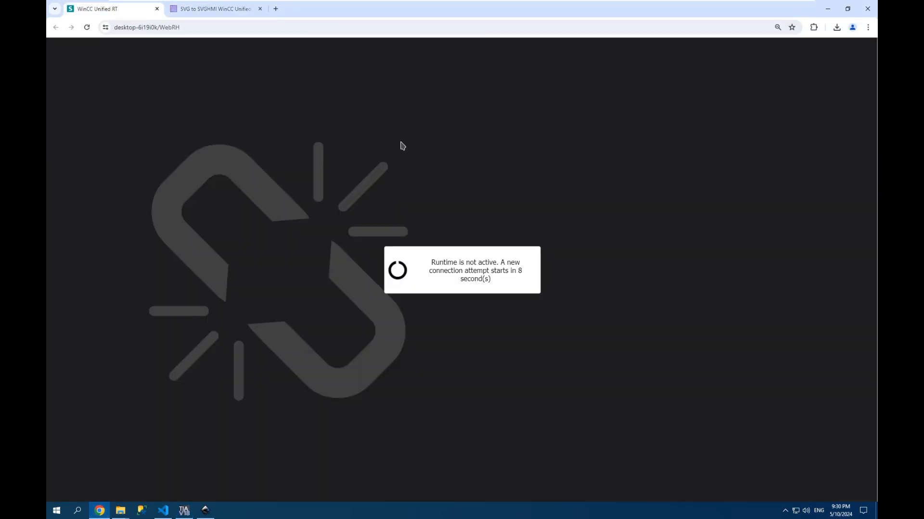
left_click(86, 27)
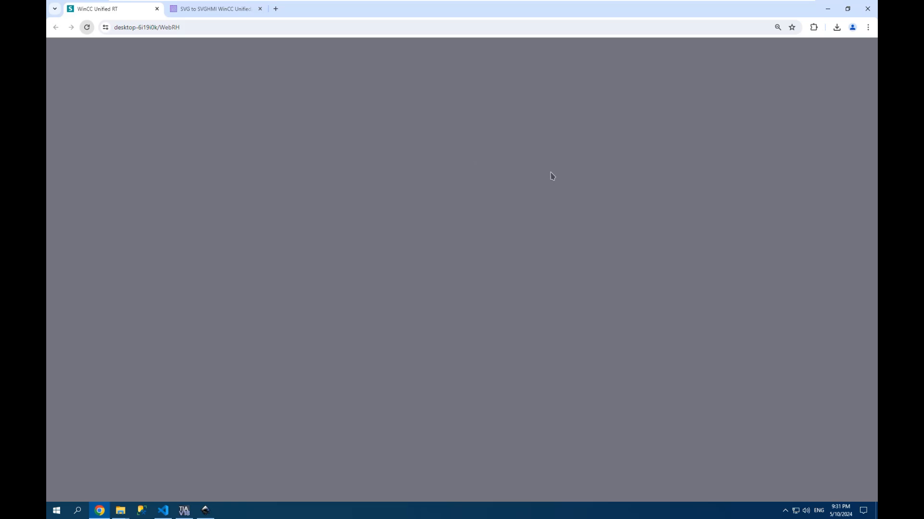